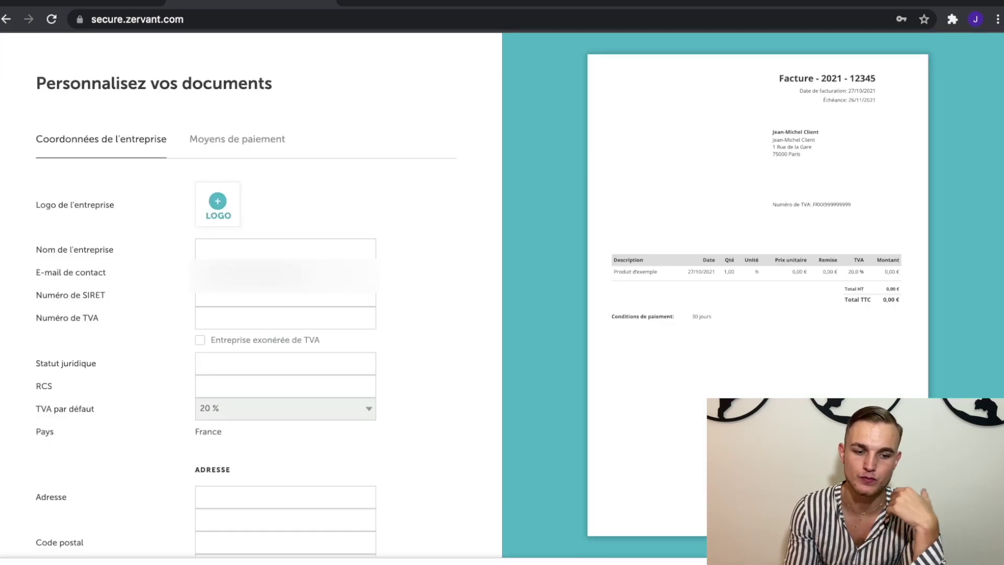
- Examine the company details form for document personalisation, leave it, and look over the invoices and sales overview on the dashboard
scroll(275, 303, "down", 3)
scroll(275, 304, "down", 2)
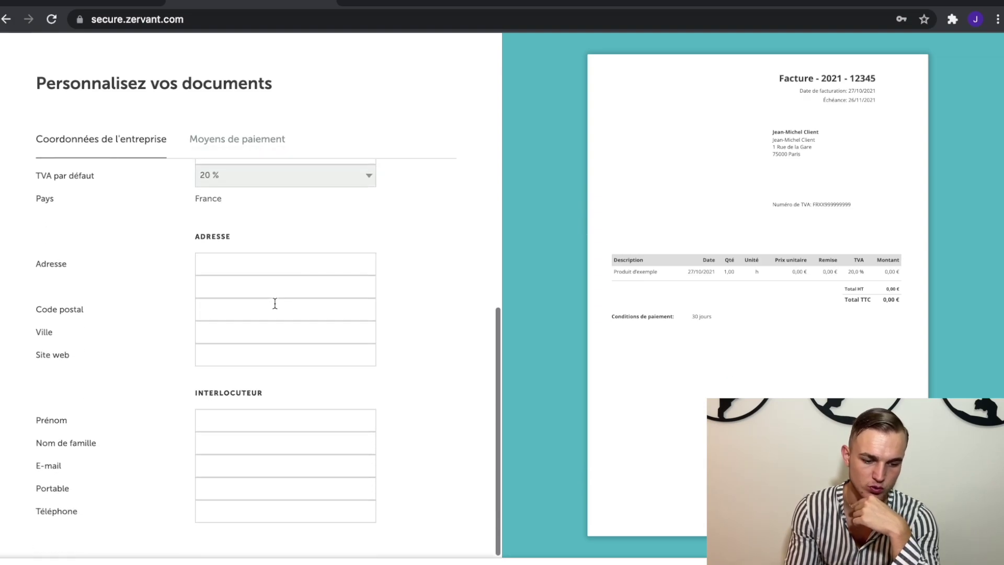
scroll(274, 303, "up", 5)
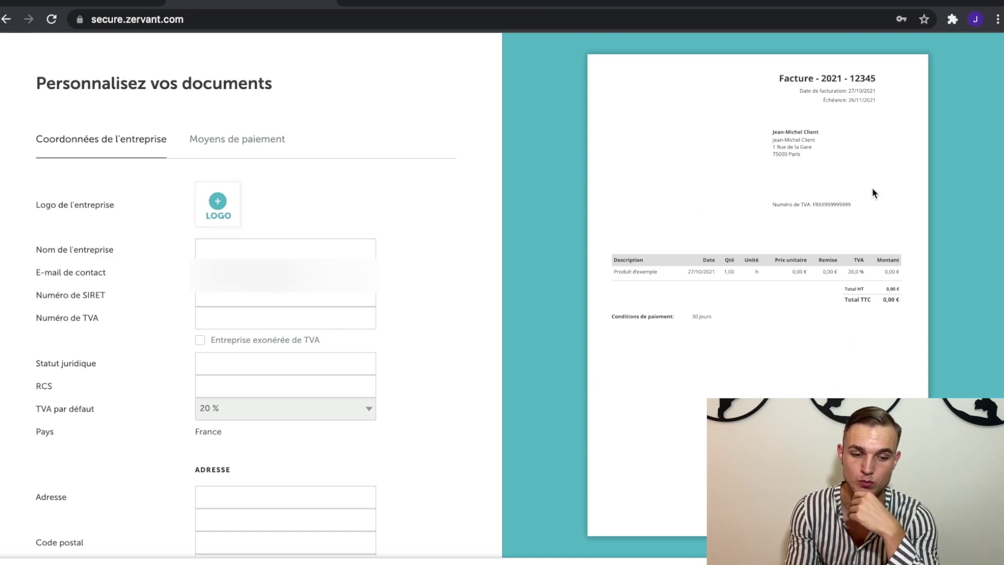
left_click(260, 151)
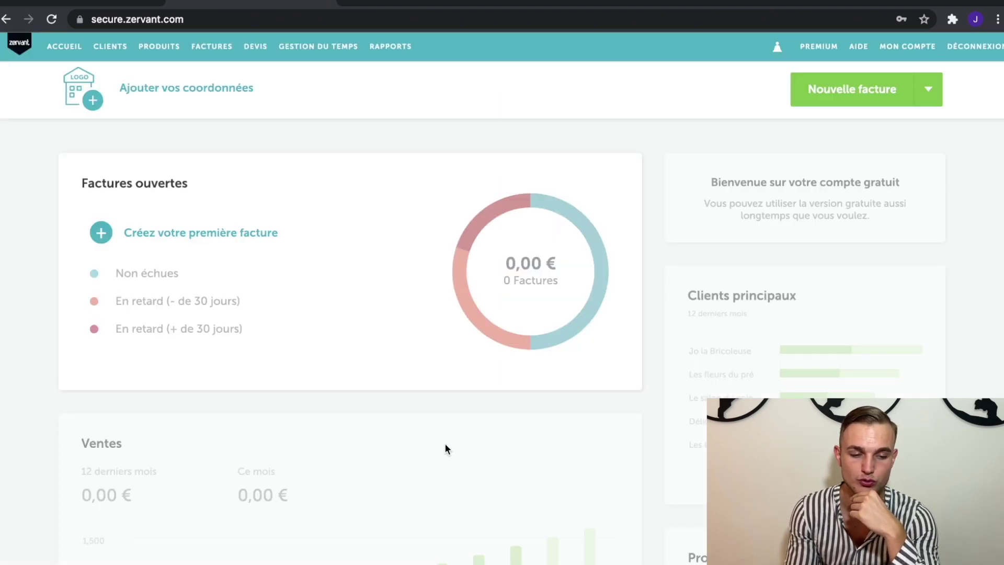
scroll(432, 384, "down", 1)
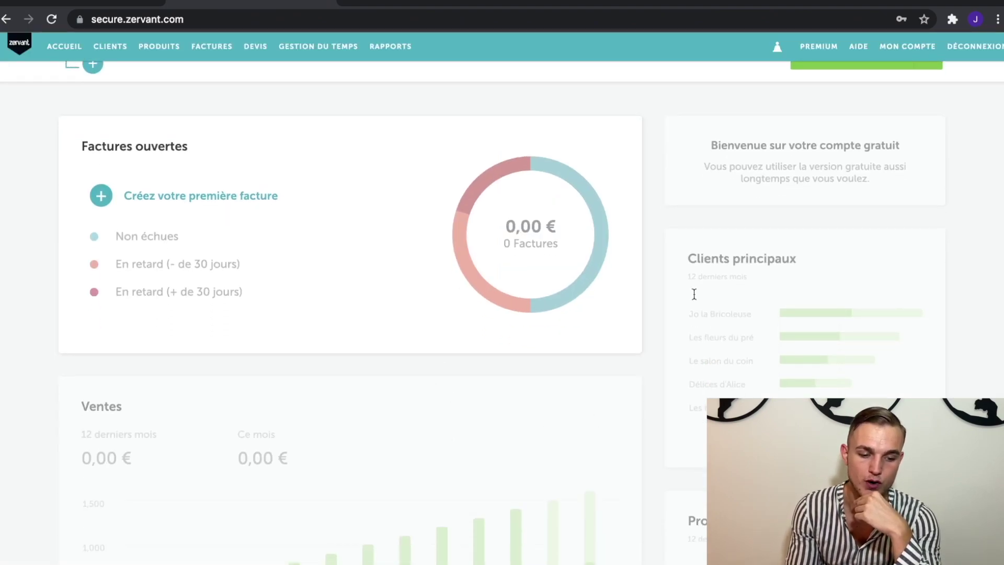
scroll(374, 408, "down", 3)
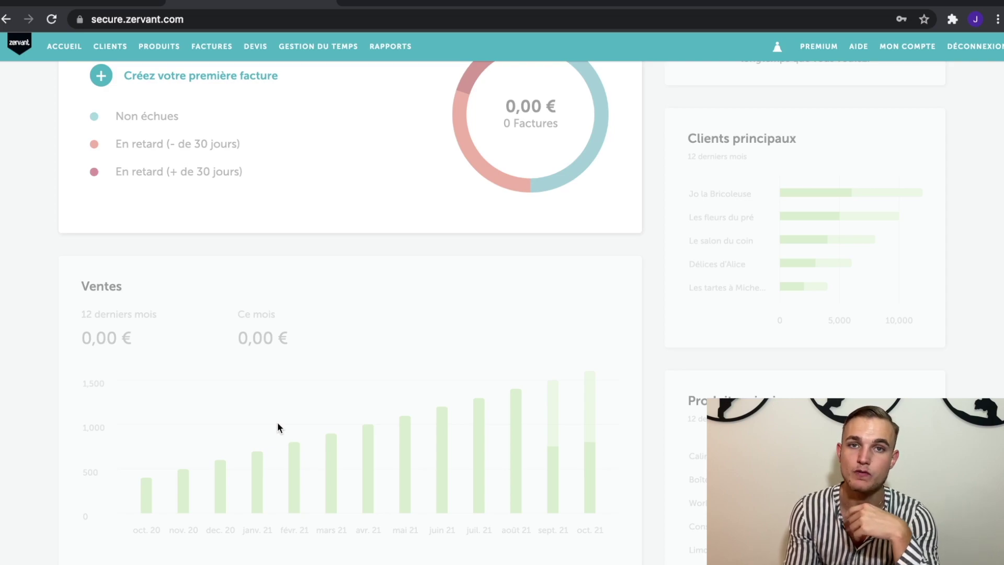
scroll(278, 427, "up", 3)
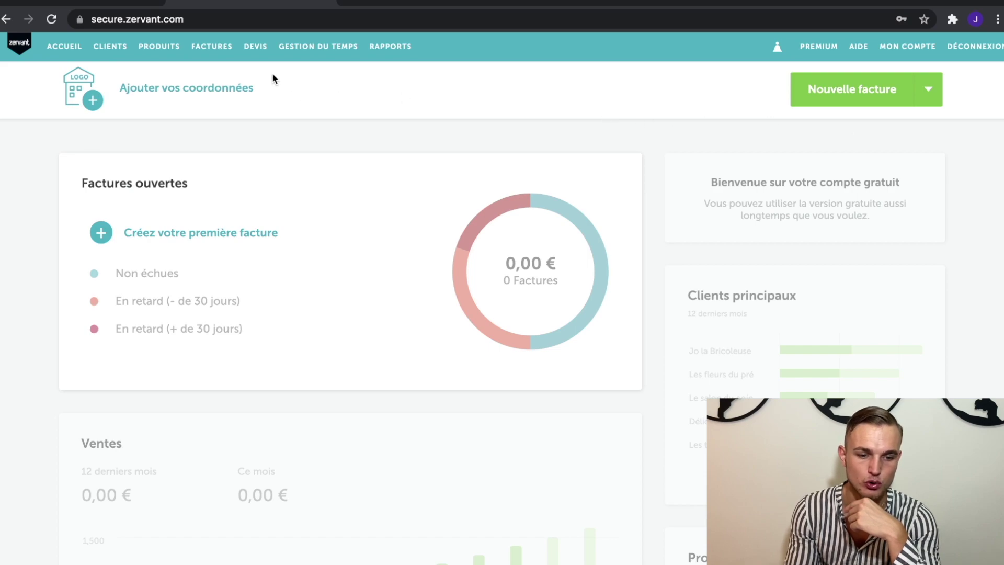
- Create a new quote and choose the existing sample client as its recipient
left_click(258, 47)
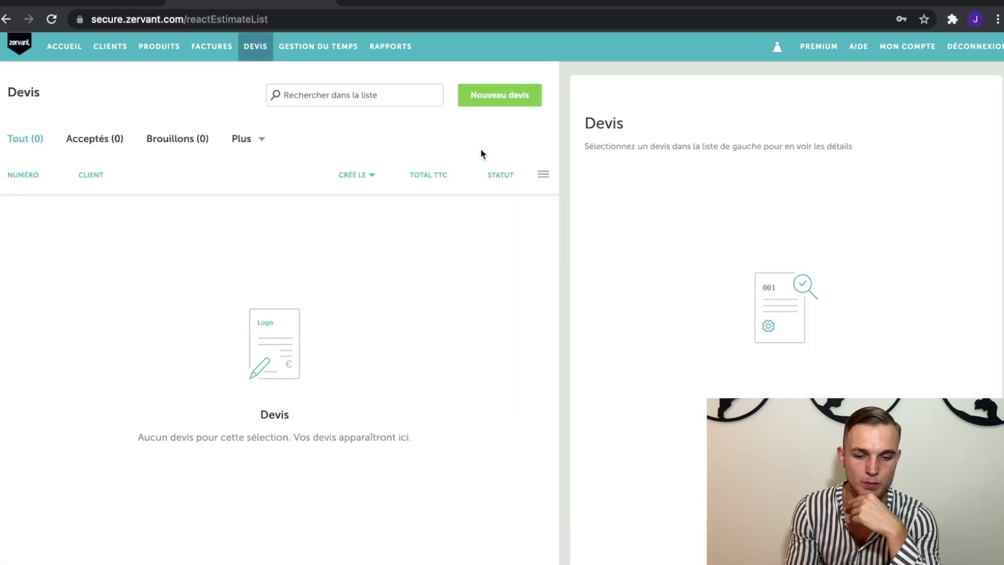
left_click(505, 96)
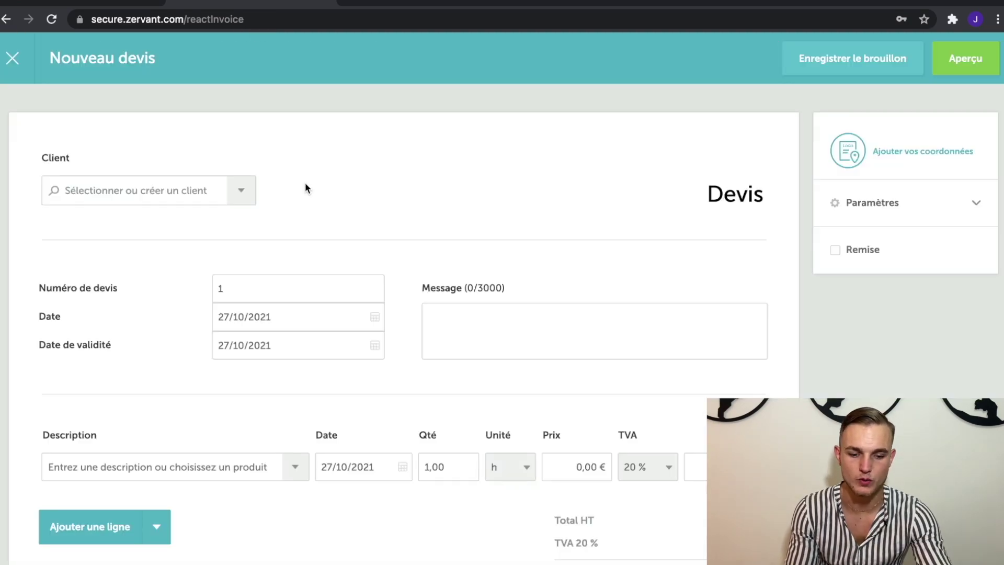
scroll(306, 186, "down", 2)
scroll(306, 186, "up", 2)
scroll(305, 186, "down", 3)
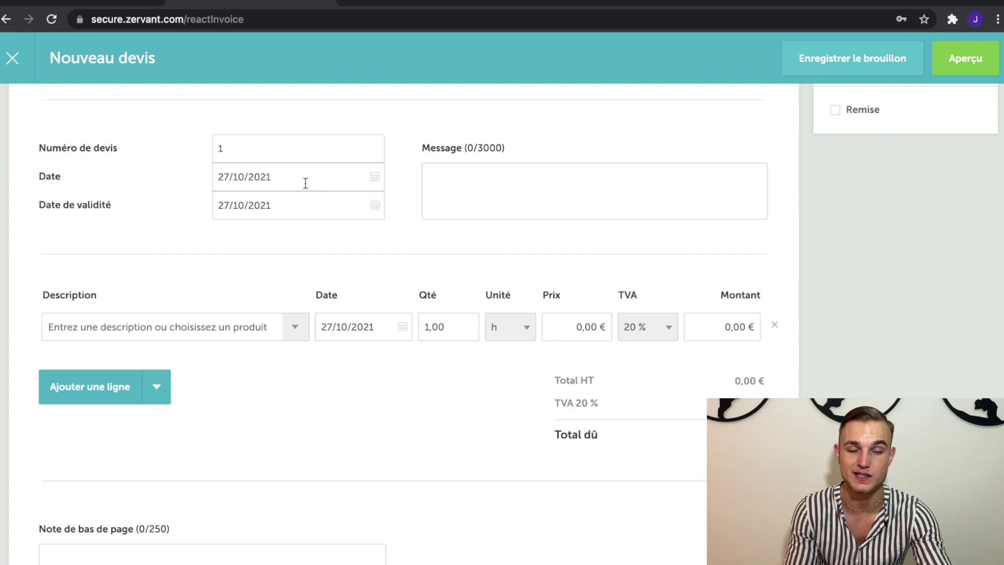
scroll(305, 183, "up", 3)
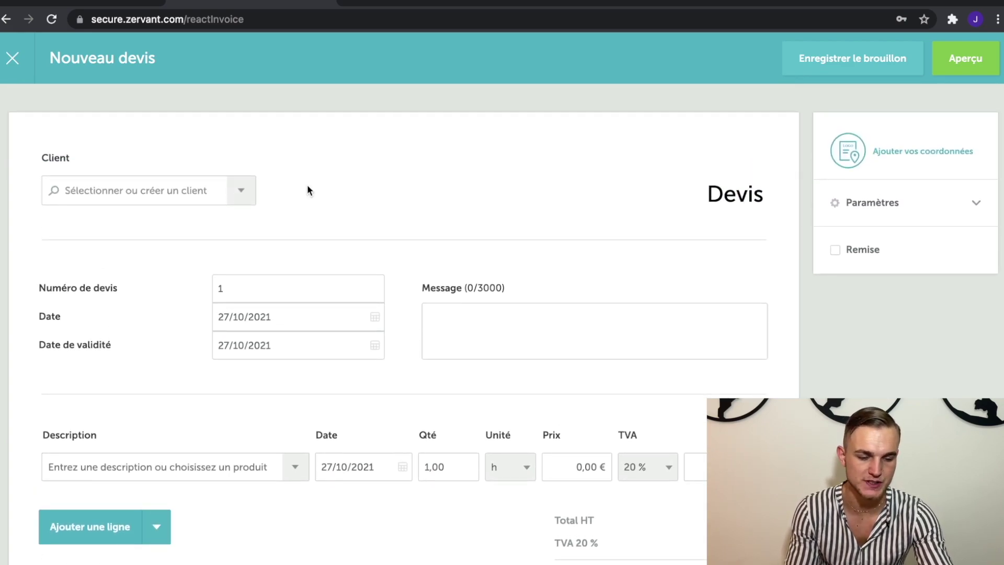
left_click(149, 193)
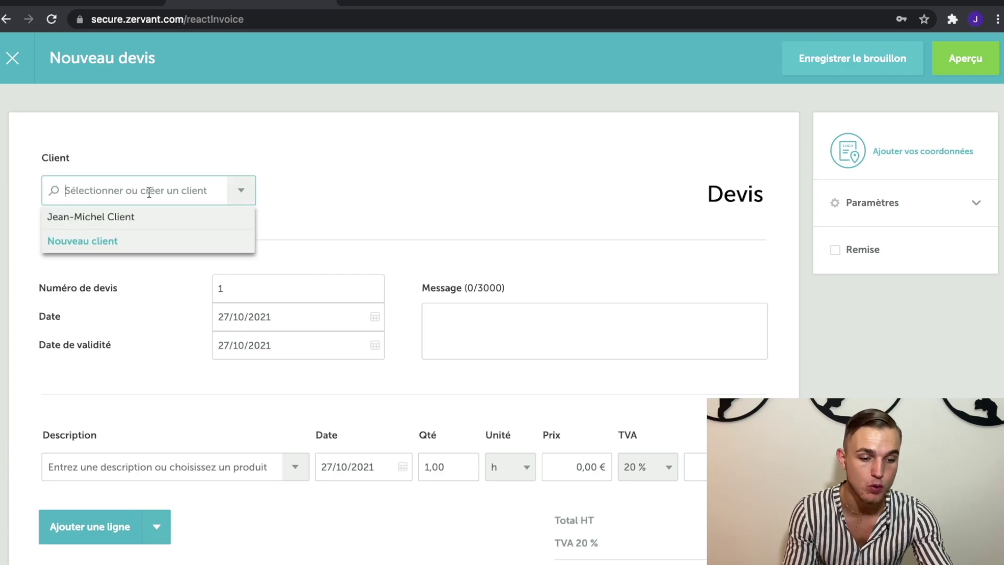
left_click(115, 219)
- Add two more blank item lines to the quote below the existing one
scroll(226, 243, "down", 1)
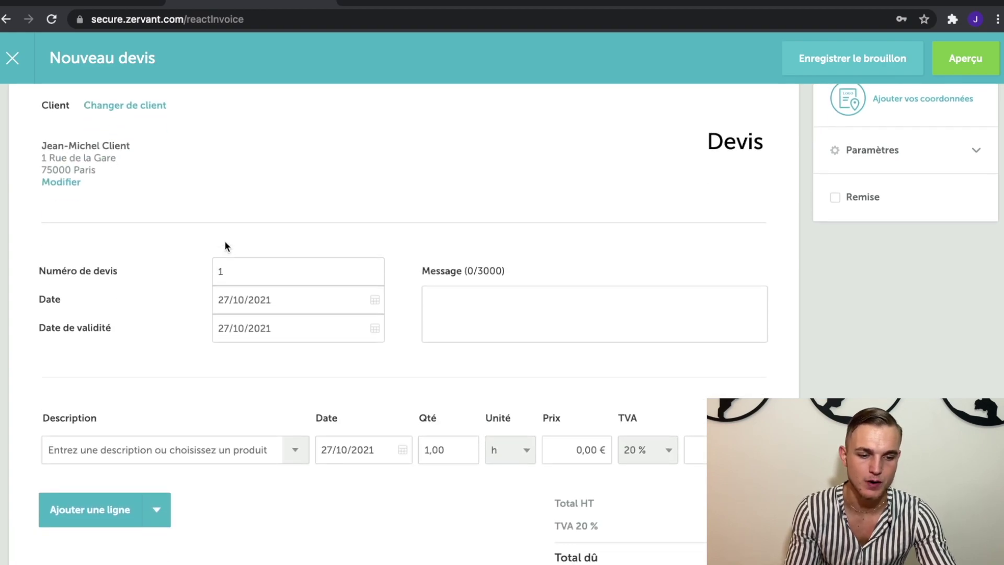
scroll(224, 241, "down", 1)
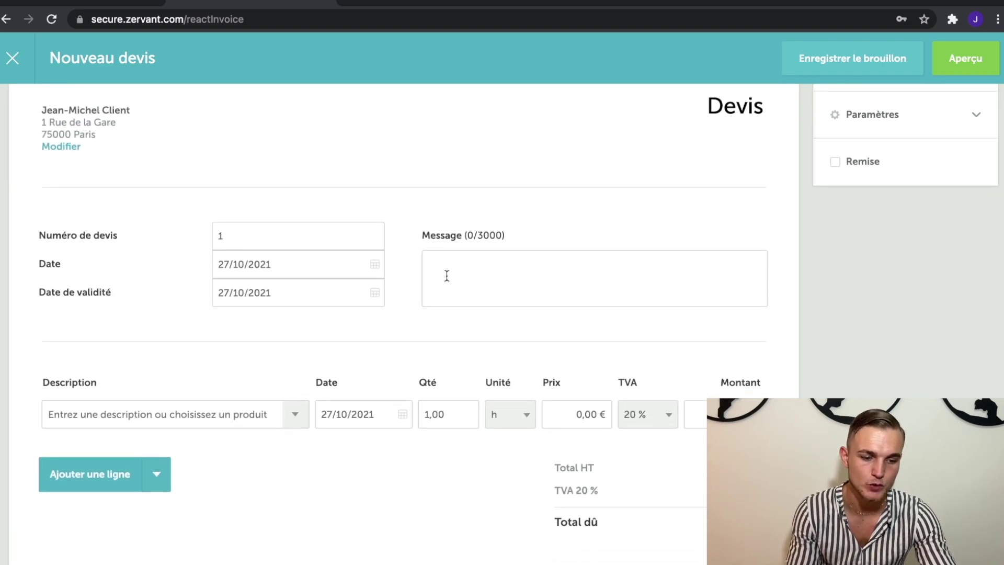
scroll(190, 288, "down", 1)
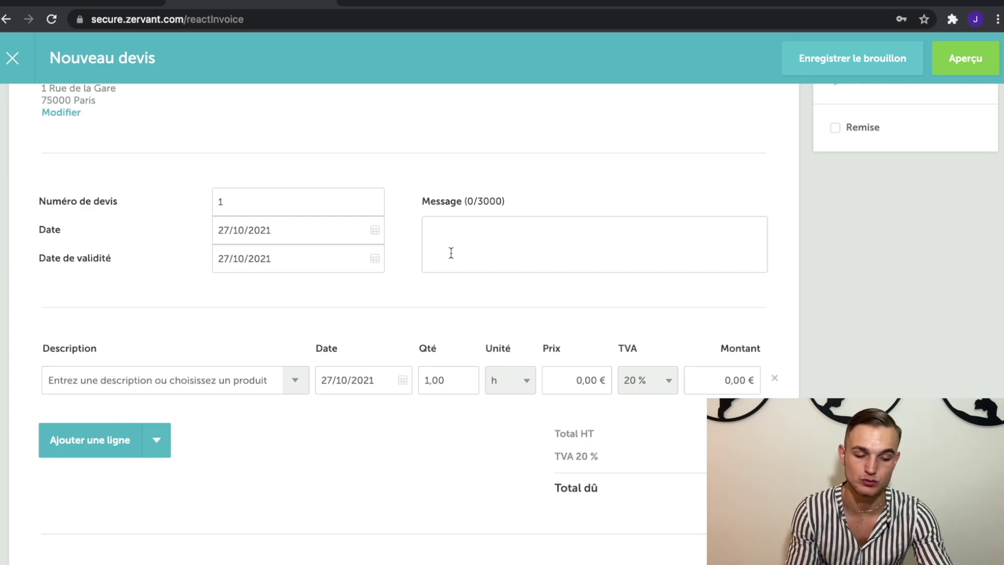
scroll(451, 253, "down", 2)
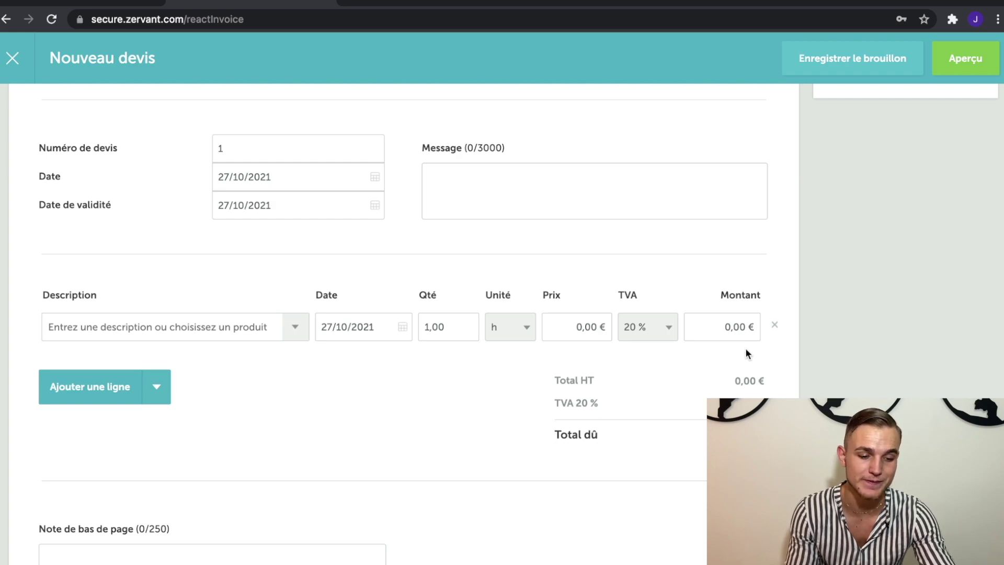
left_click(158, 389)
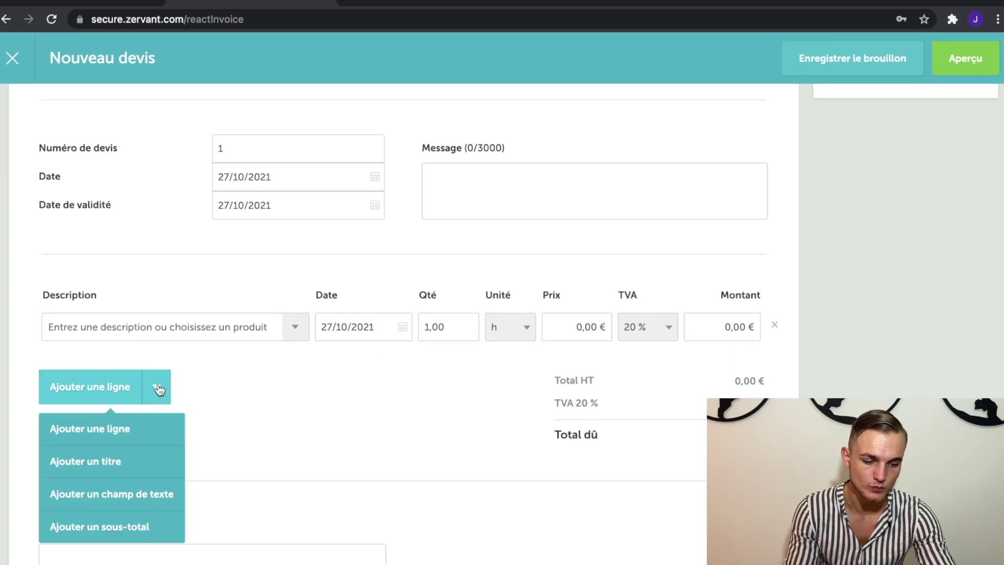
left_click(141, 433)
left_click(147, 438)
left_click(134, 467)
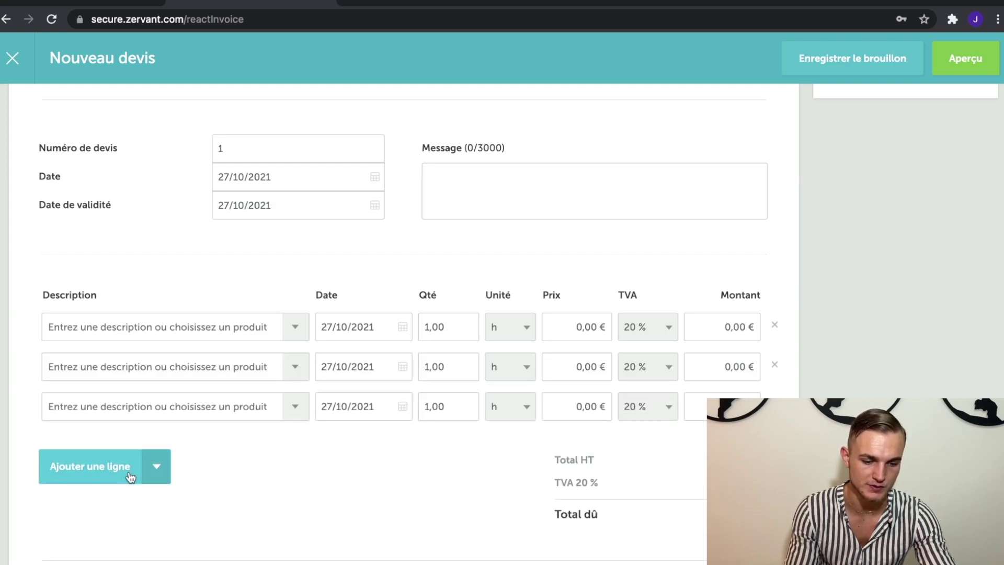
- Enter "Création d'un compte INSTAGRAM" as the description of the first quote line
left_click(118, 320)
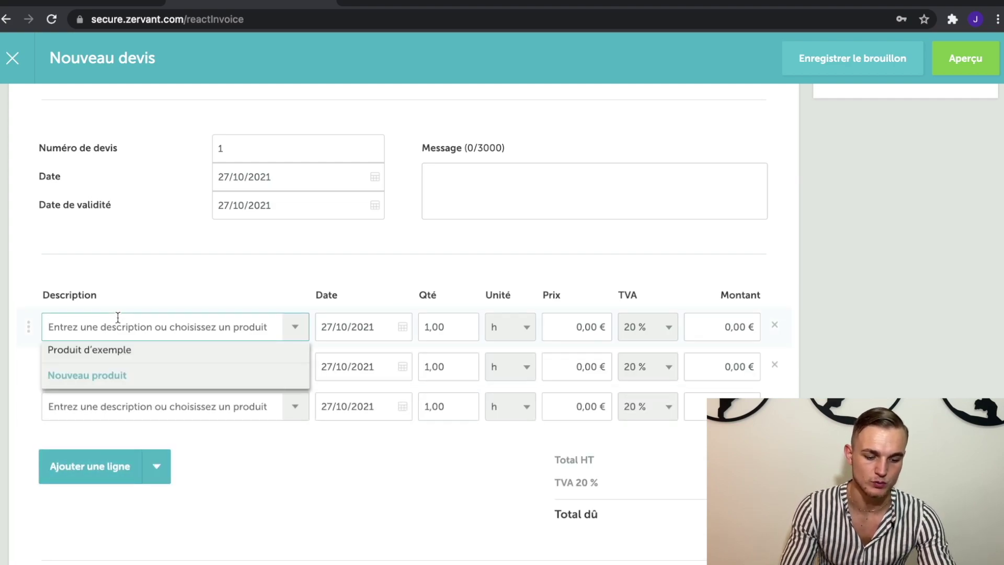
type("Création d'un compte l")
type("NST")
key("BackSpace")
key("BackSpace")
key("BackSpace")
type("NSTAGRAM")
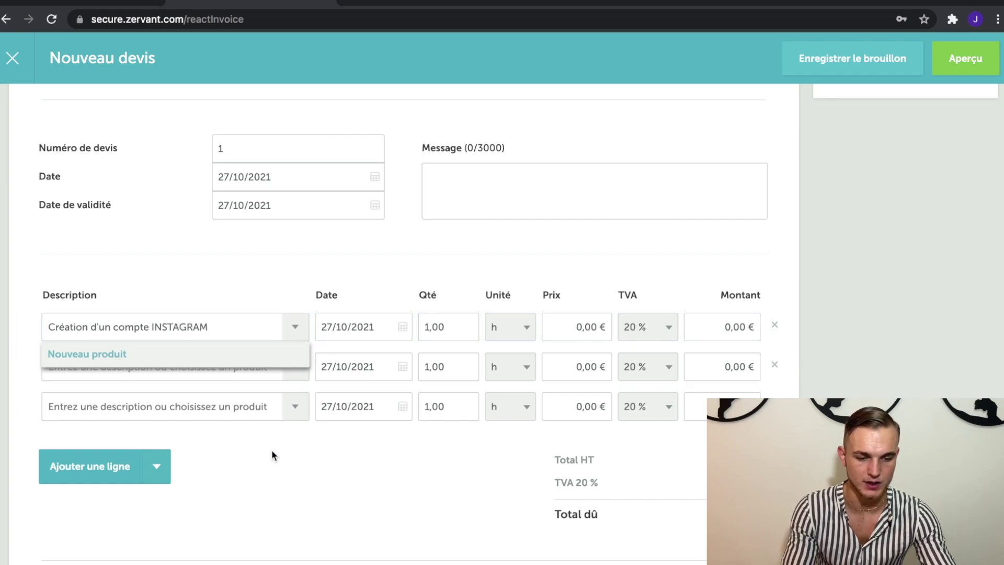
left_click(272, 455)
- Enter "Stratégie de référencement hashtag" as the second line's description, correcting the spelling of "hashtag" with the suggested word
left_click(244, 370)
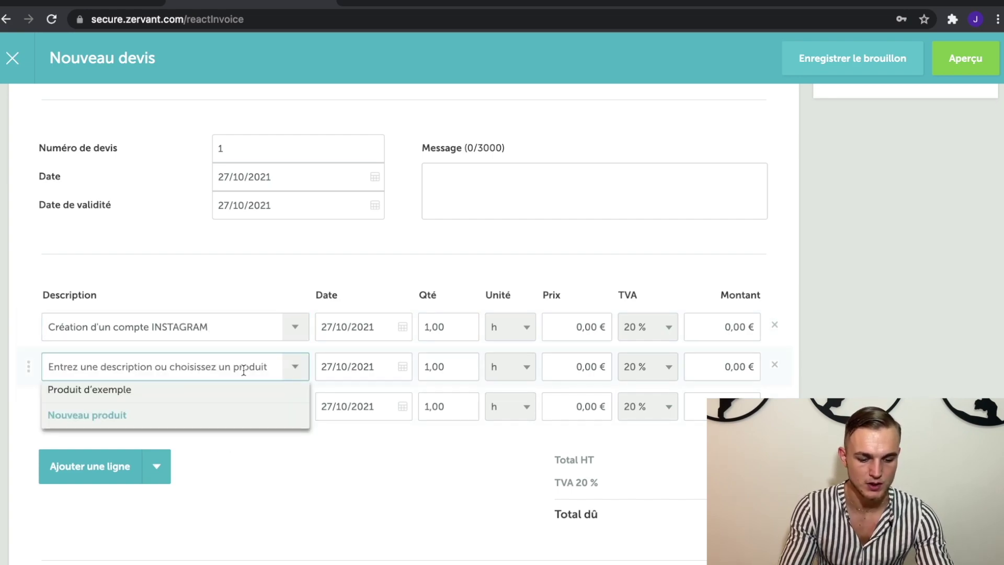
type("Straté")
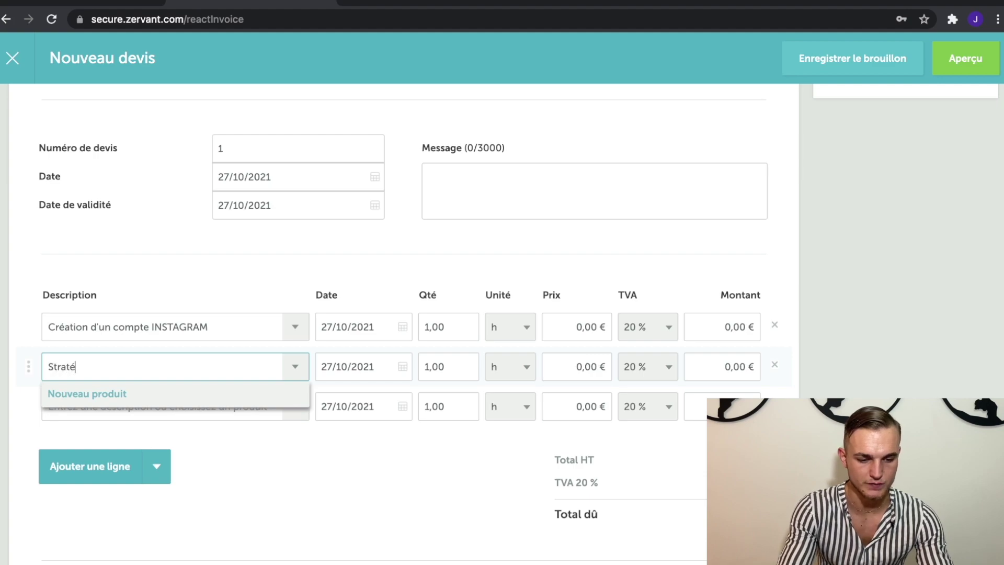
type("gie de référencement")
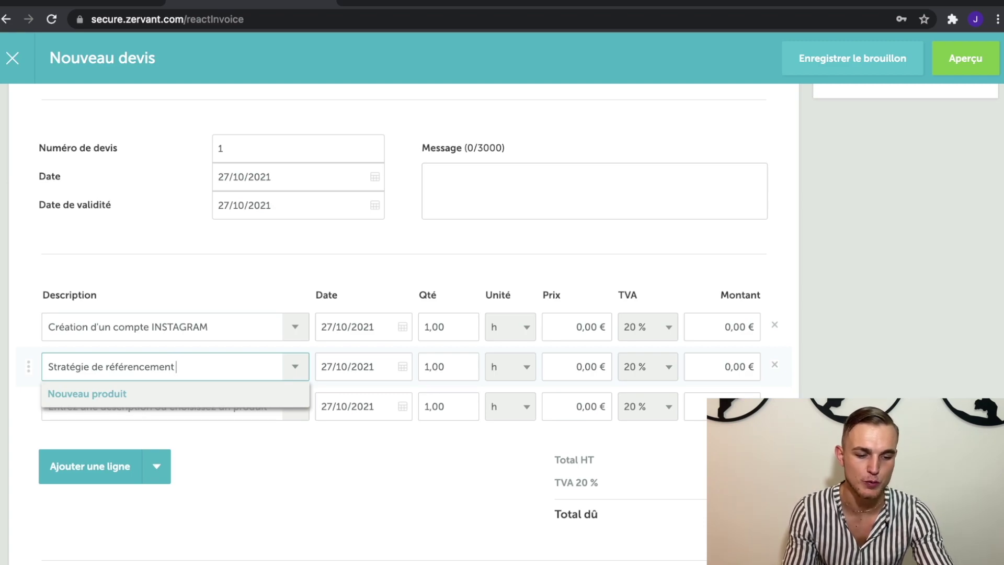
left_click(346, 467)
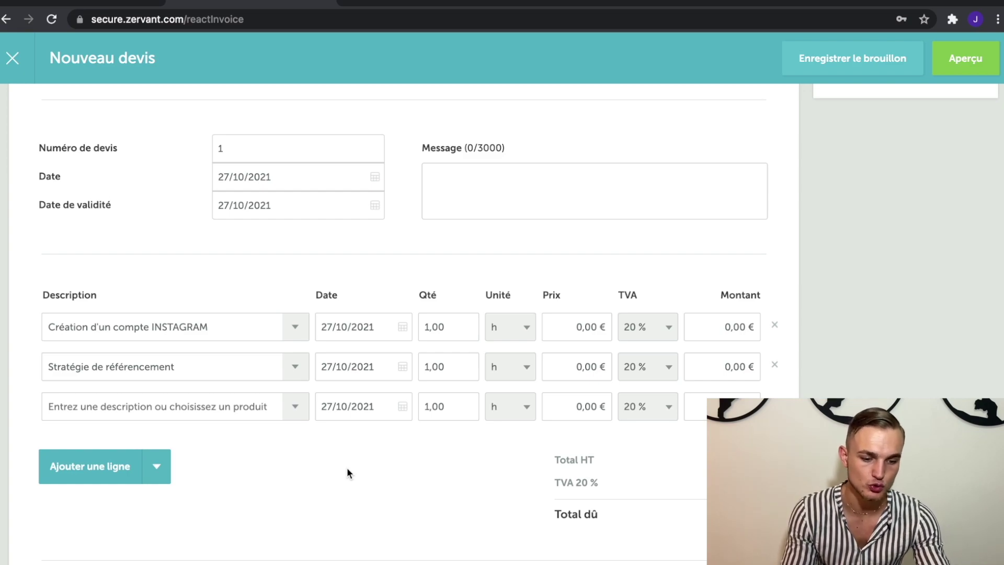
left_click(233, 373)
type("hastag")
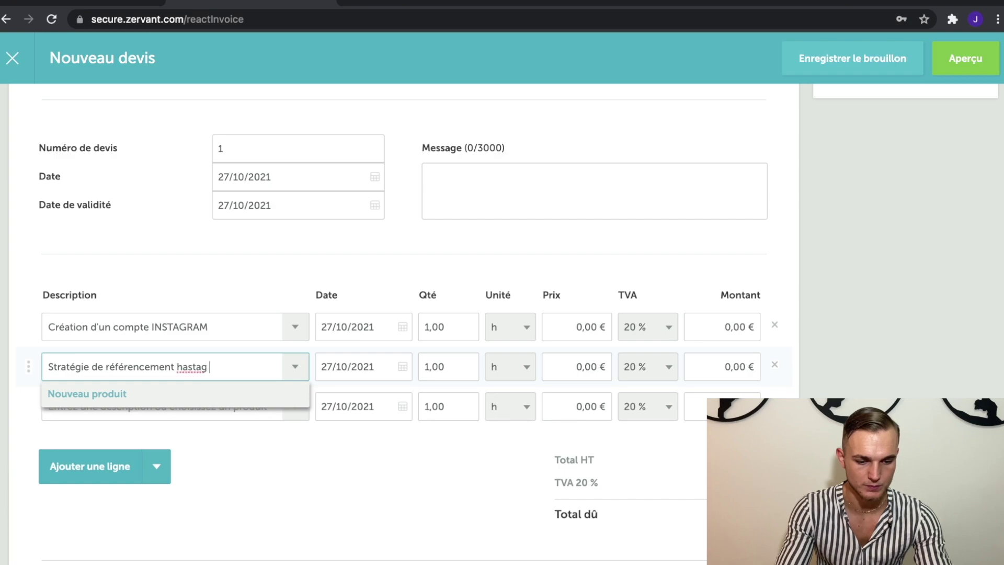
right_click(192, 374)
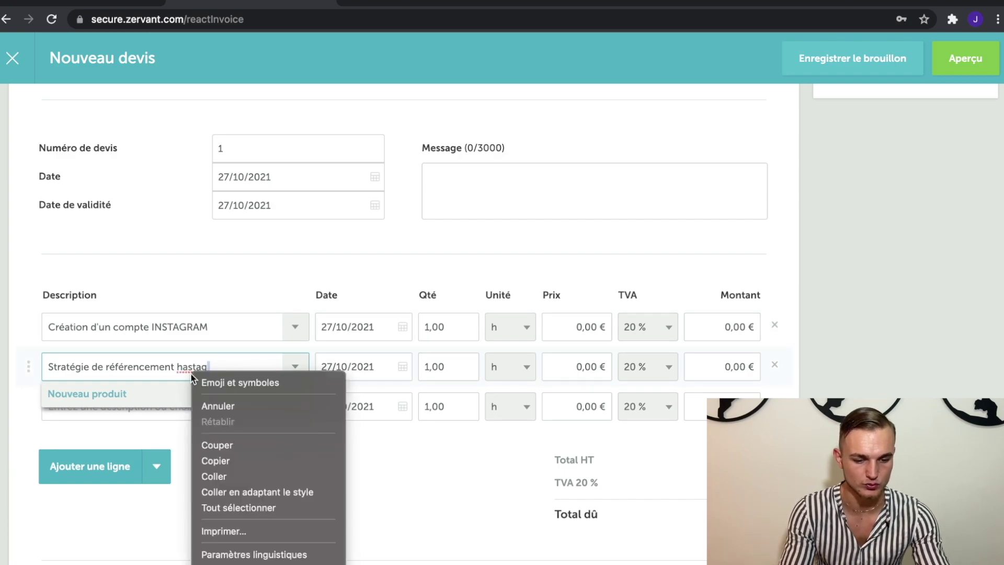
left_click(190, 368)
right_click(191, 369)
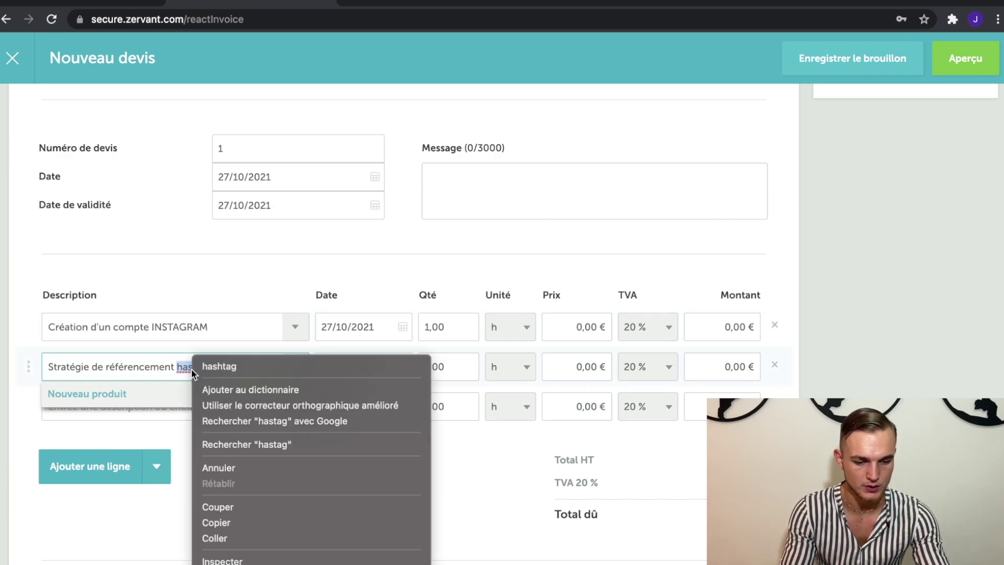
left_click(221, 366)
- Enter "Création des storys à la une" as the description of the third quote line
left_click(222, 407)
type("Création d")
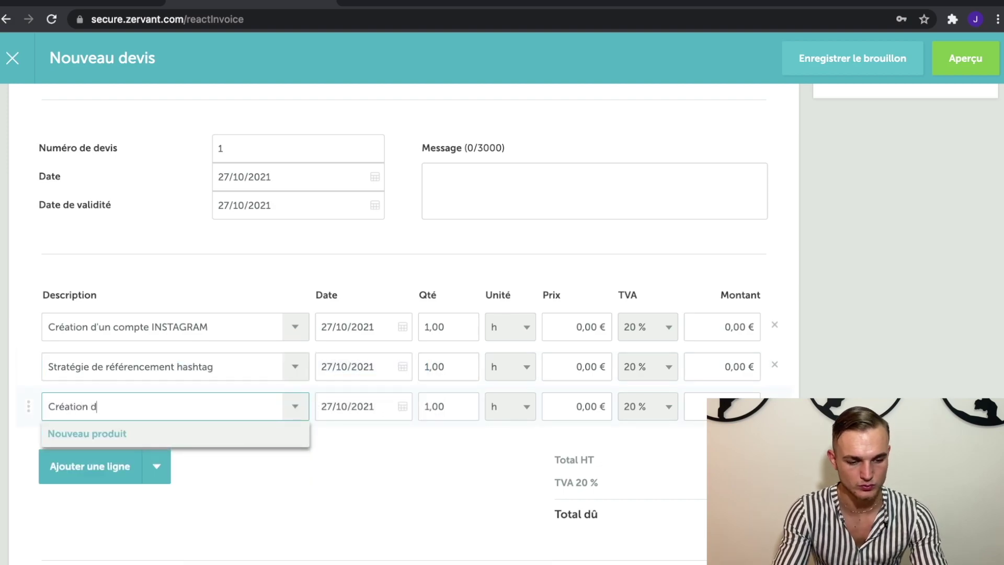
type("es stoys --")
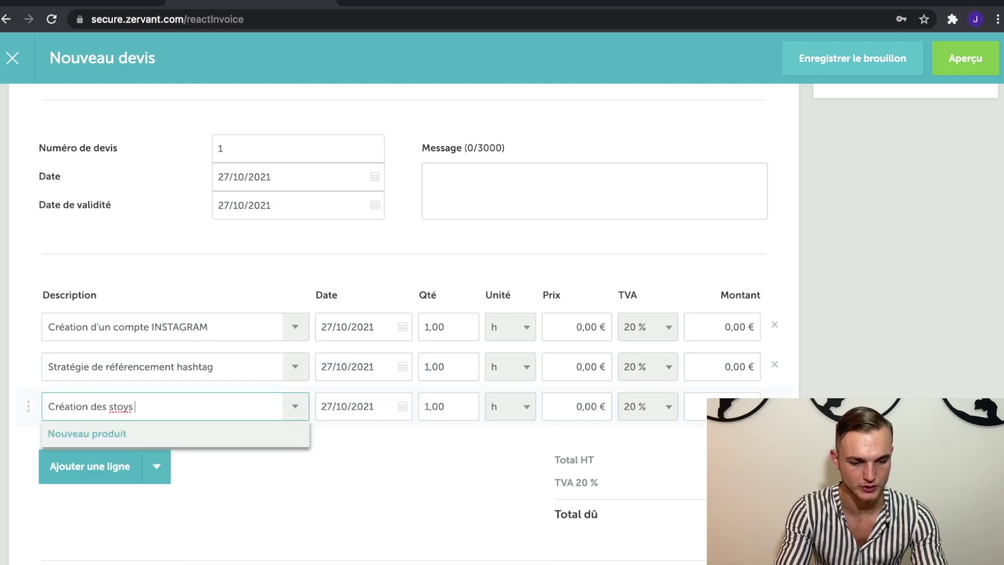
key("BackSpace")
key("BackSpace")
key("BackSpace")
key("BackSpace")
key("BackSpace")
type("rys ")
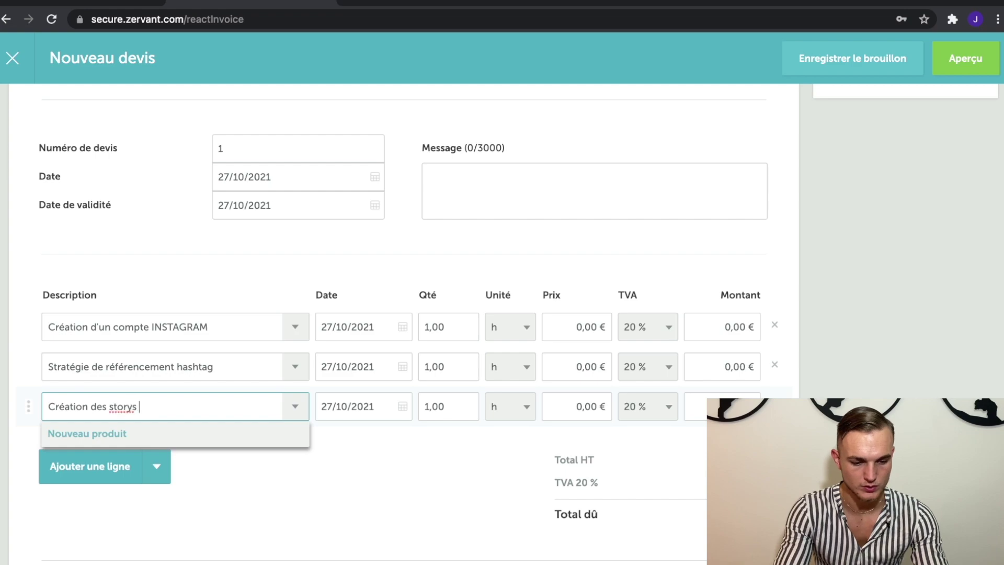
type("à la une")
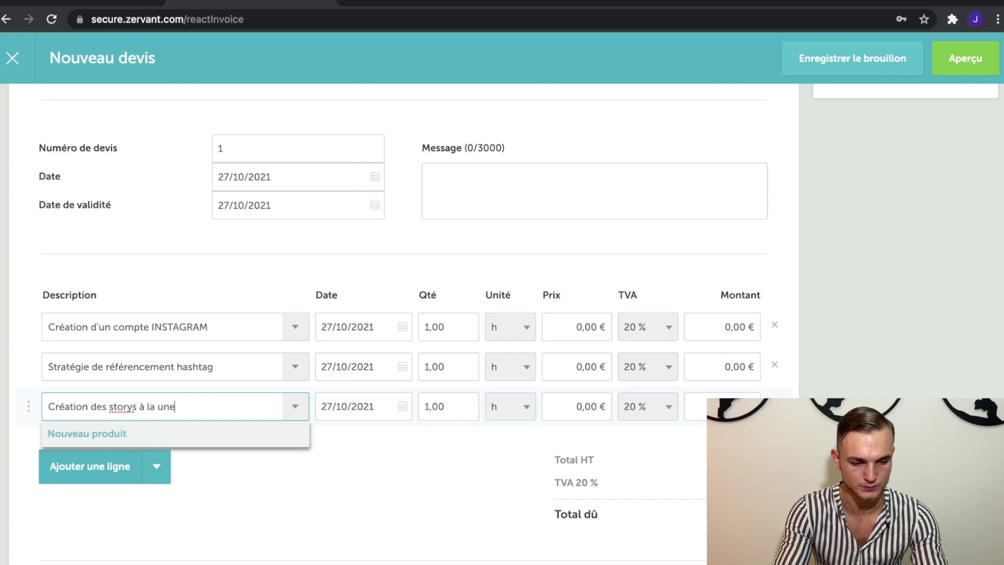
left_click(327, 509)
- Set the price of the Instagram account creation line to 150,00 €
scroll(356, 471, "down", 1)
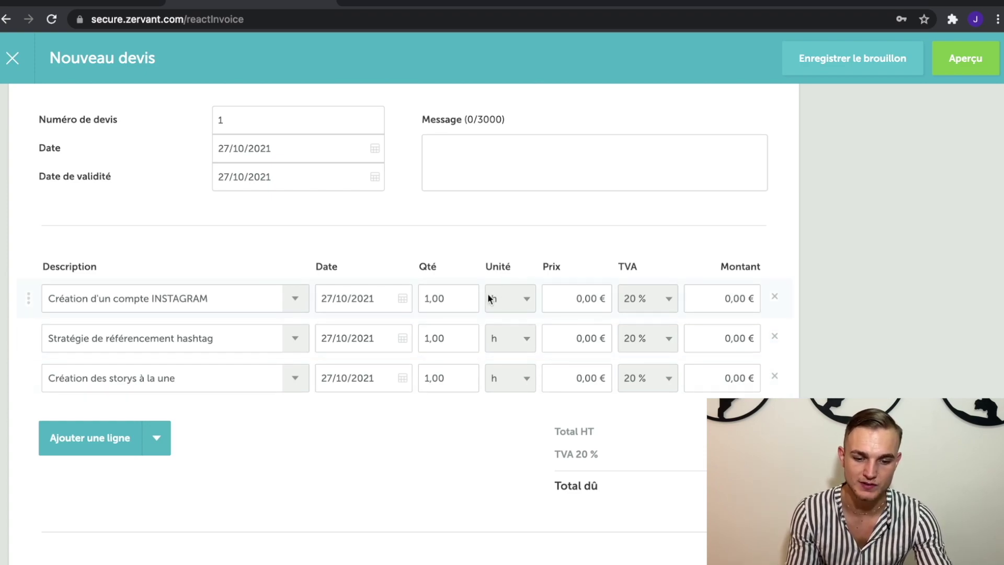
left_click(570, 302)
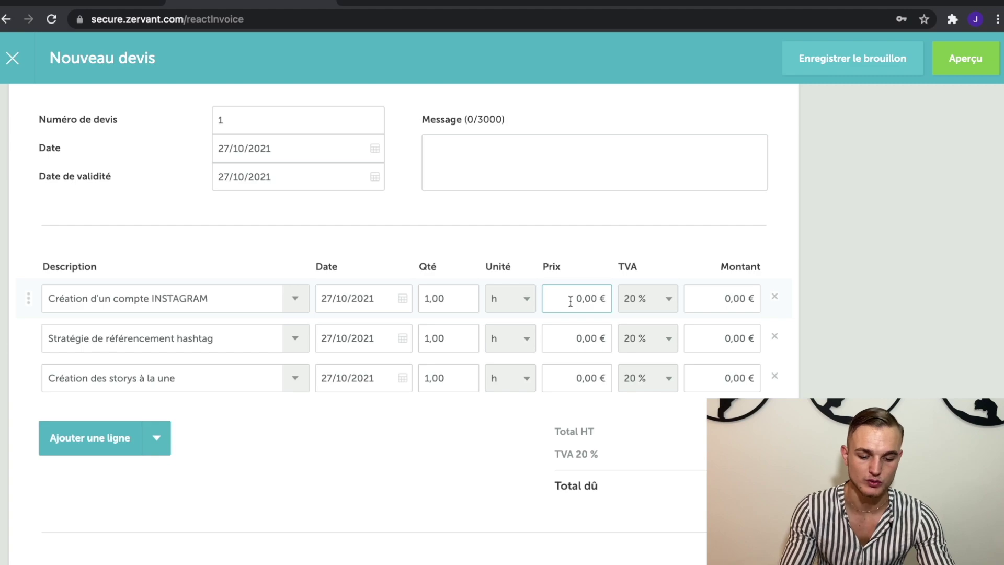
type("1500")
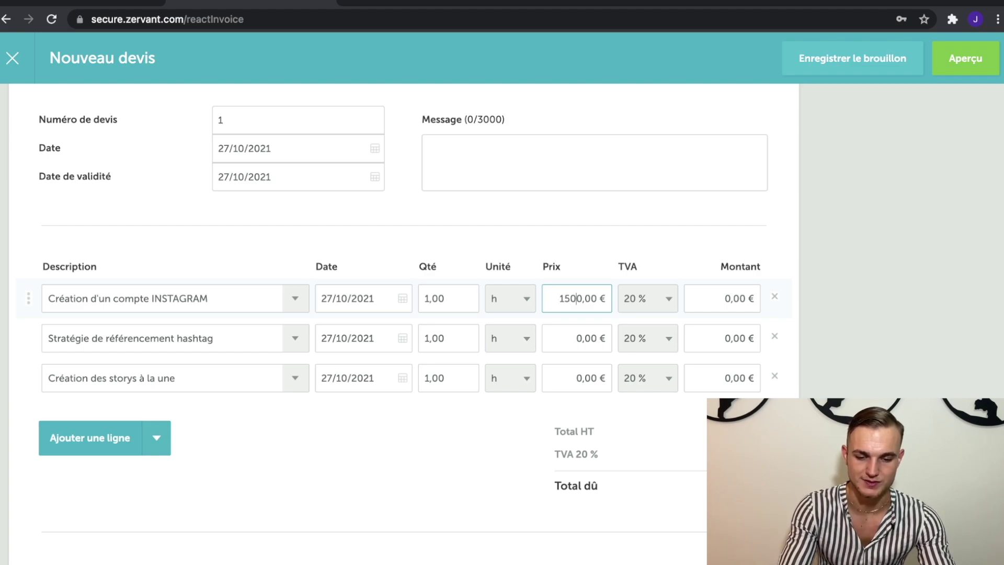
key("BackSpace")
key("Tab")
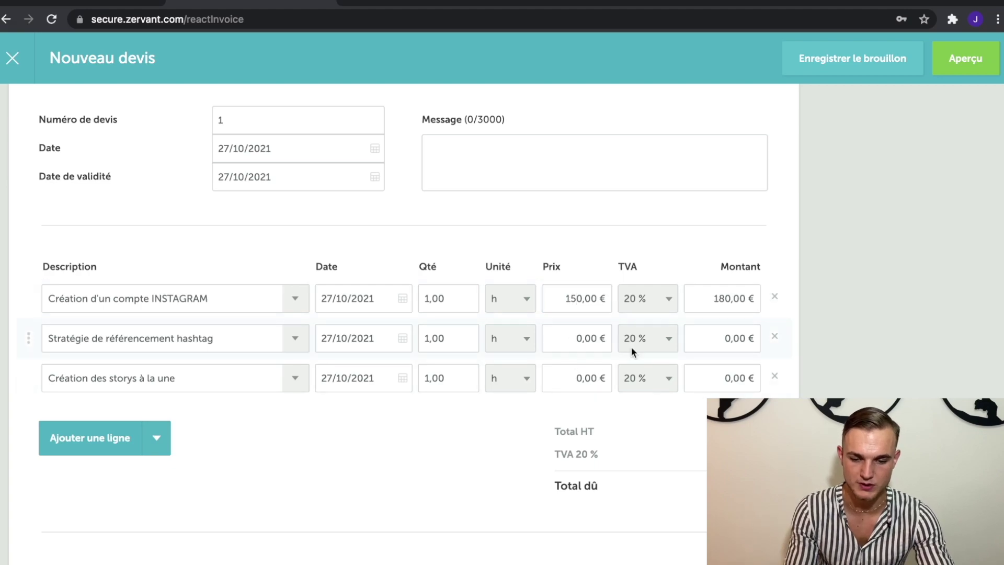
- Set the VAT rate to 0 % on all three quote lines
left_click(650, 309)
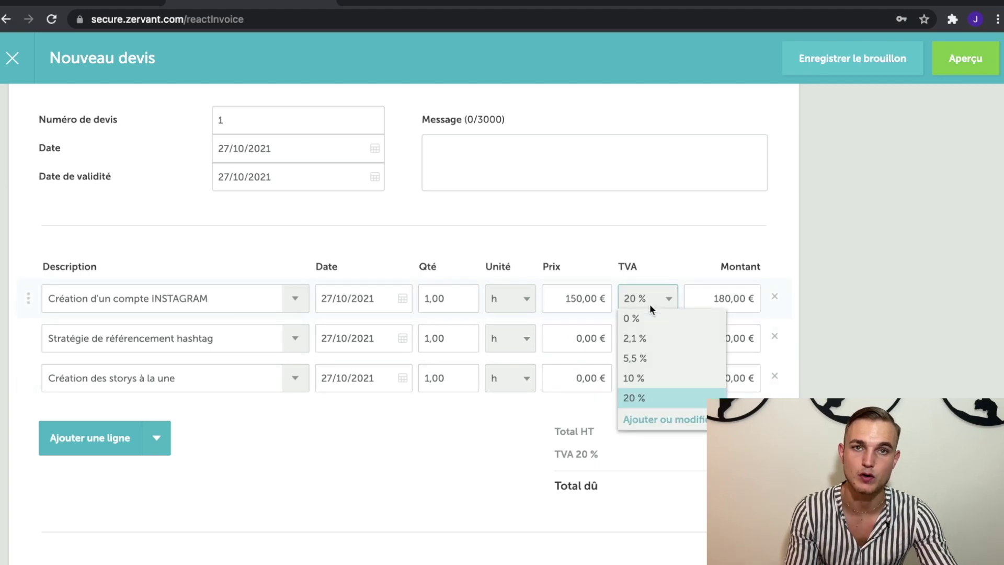
left_click(642, 318)
left_click(645, 325)
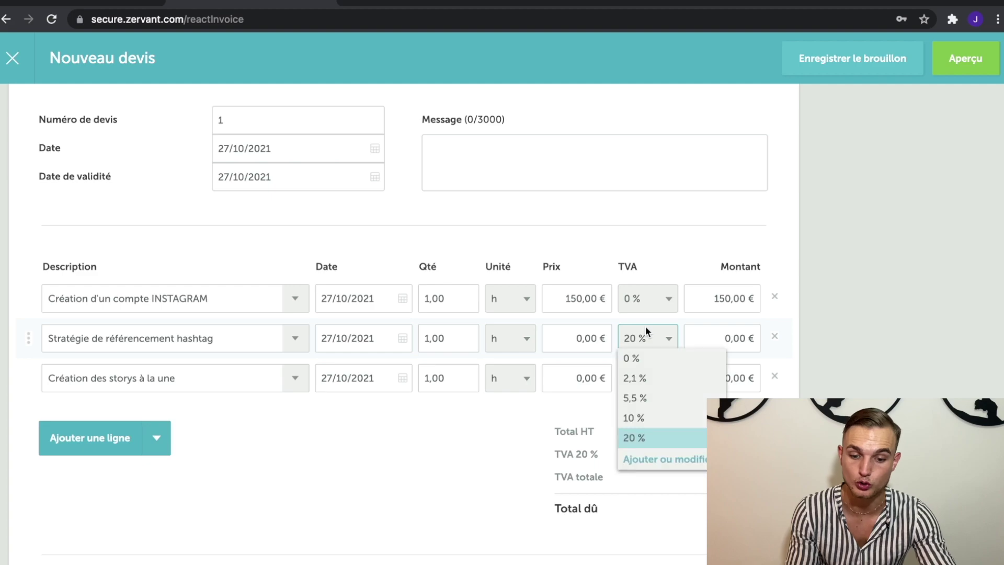
left_click(645, 357)
left_click(646, 374)
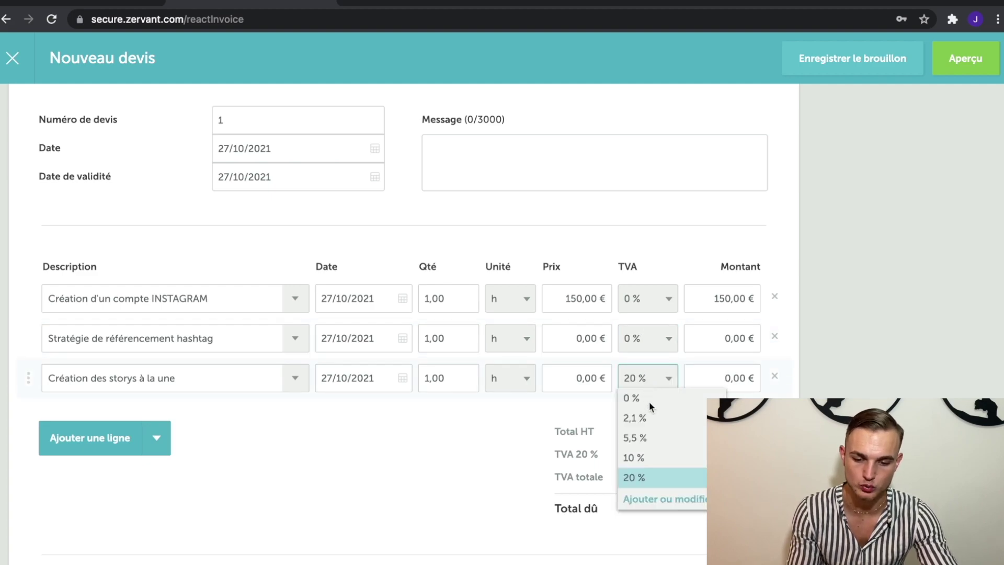
left_click(649, 400)
- Examine the quote's footnote field and its settings for displayed columns, currency, language and header
scroll(372, 403, "down", 1)
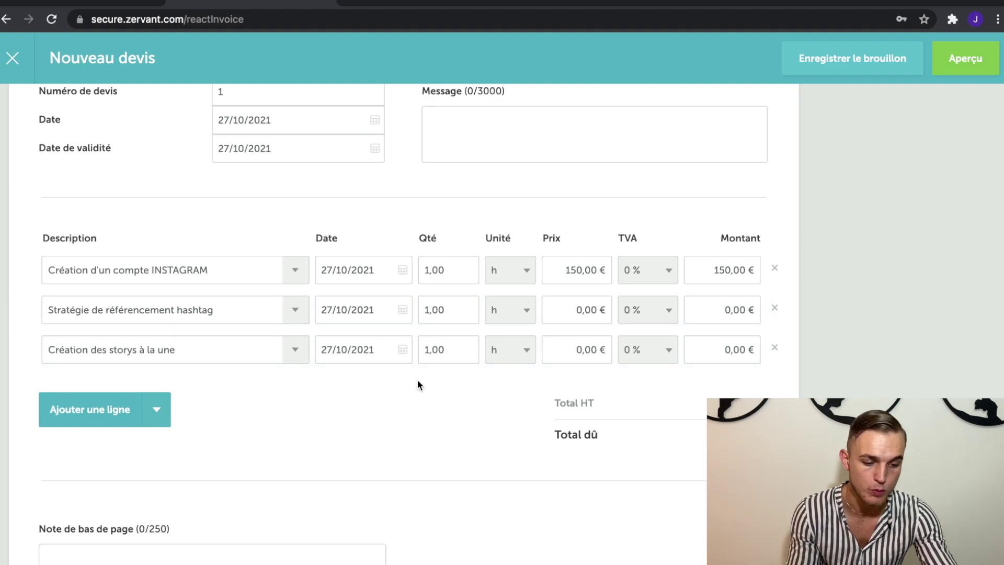
left_click(191, 560)
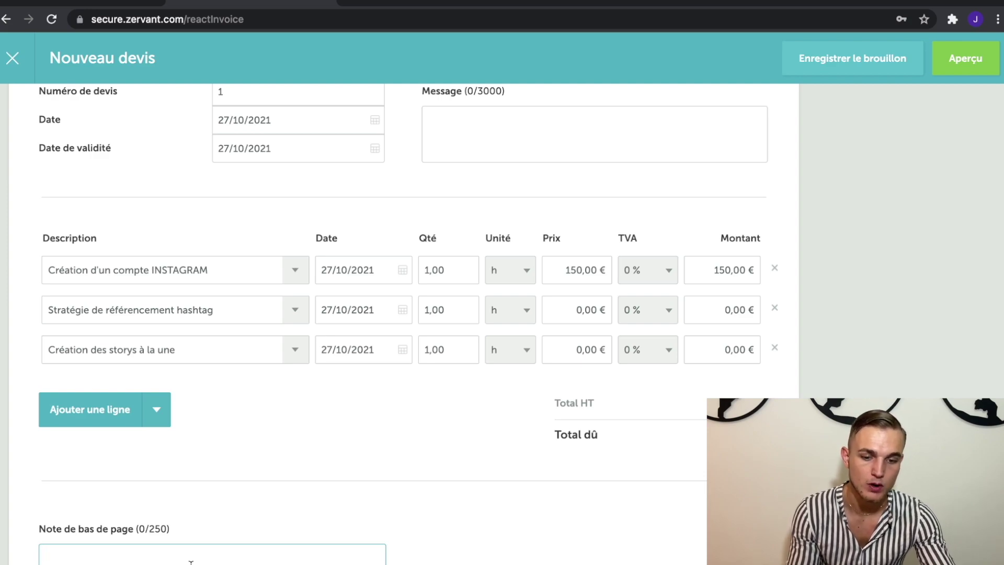
scroll(406, 422, "up", 5)
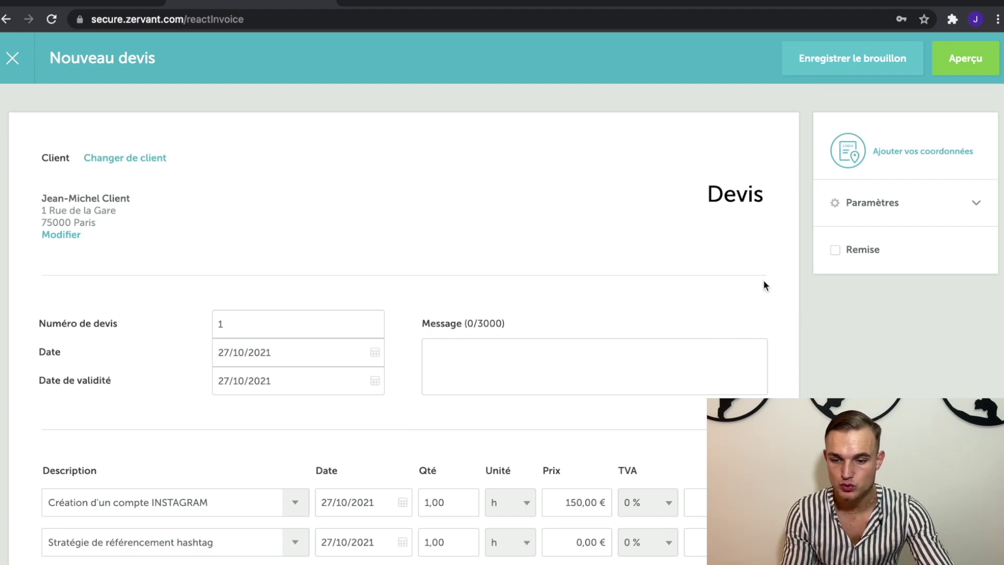
left_click(910, 213)
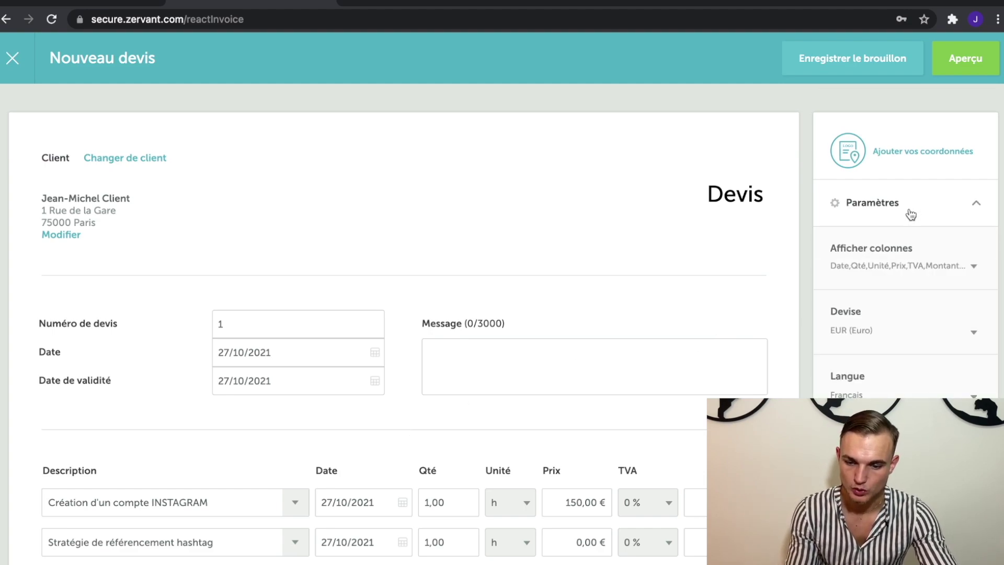
scroll(910, 214, "down", 1)
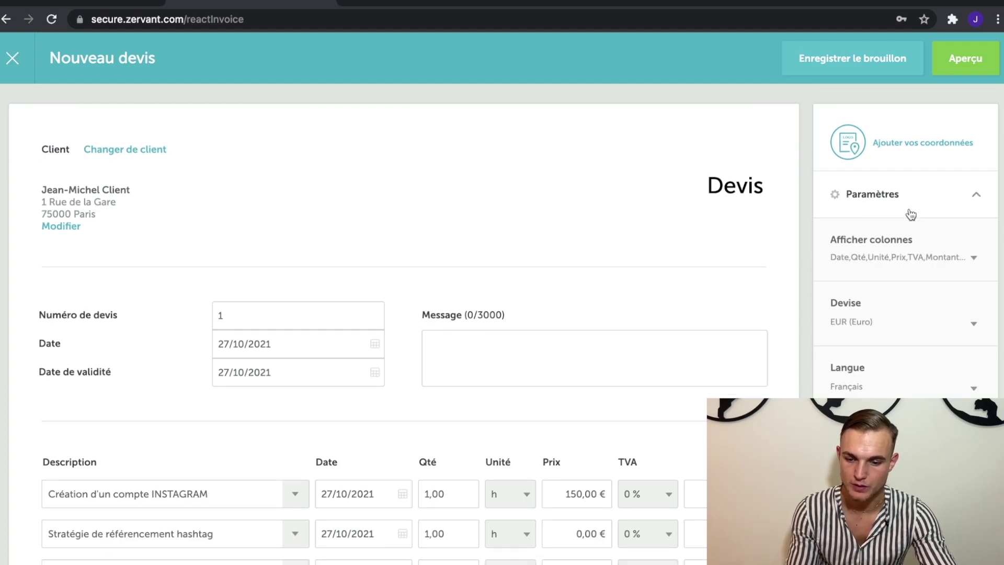
left_click(920, 258)
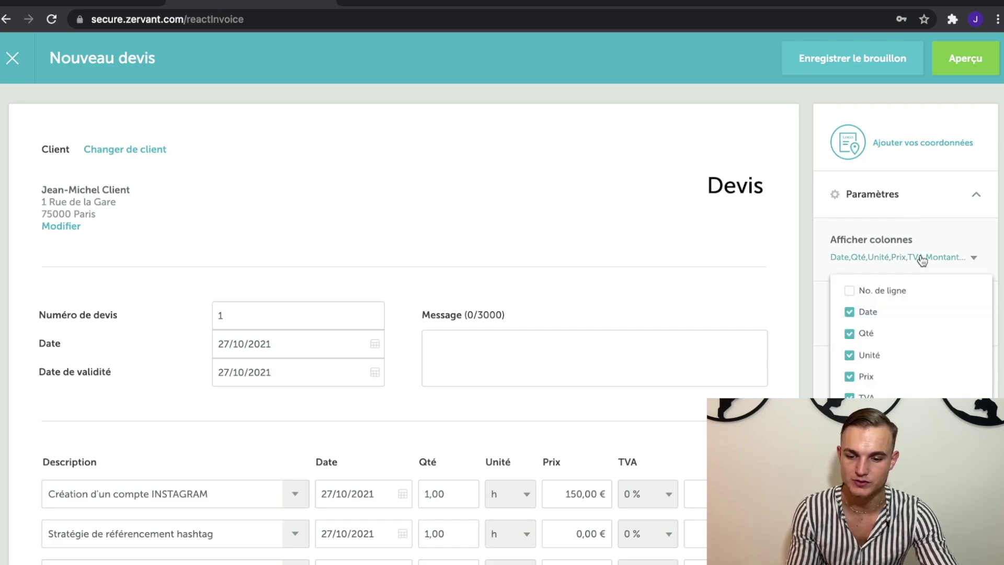
left_click(920, 259)
left_click(912, 318)
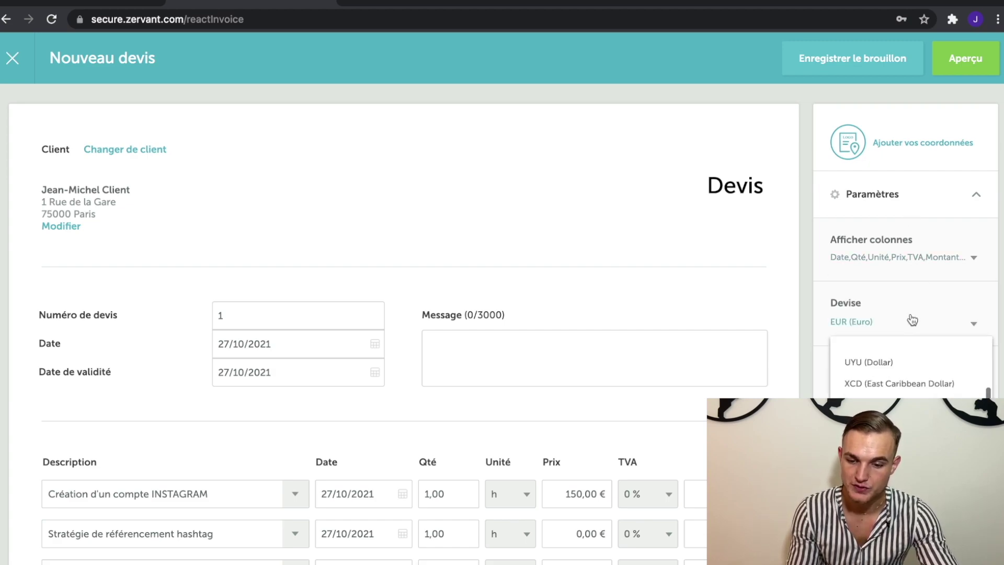
left_click(914, 320)
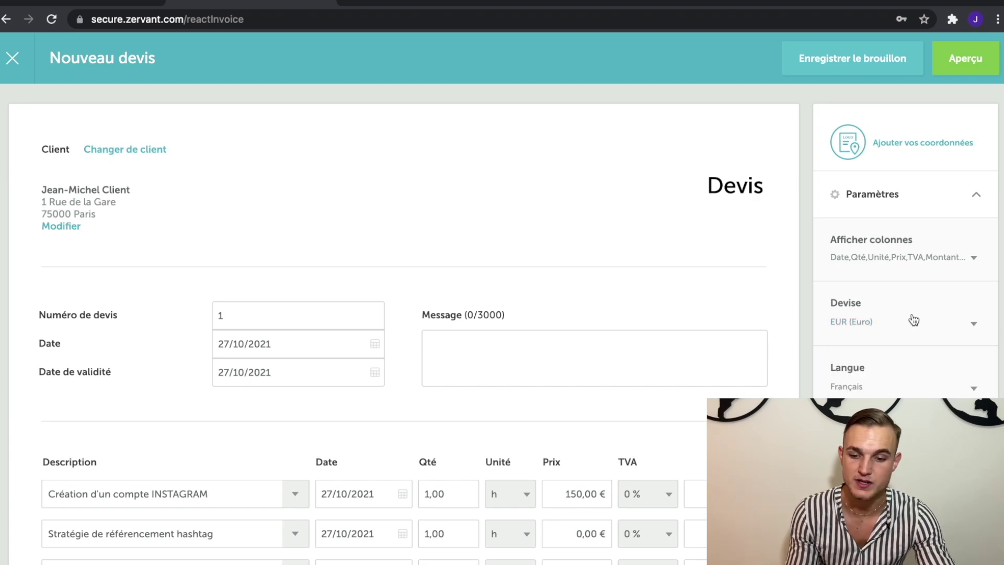
scroll(874, 372, "down", 1)
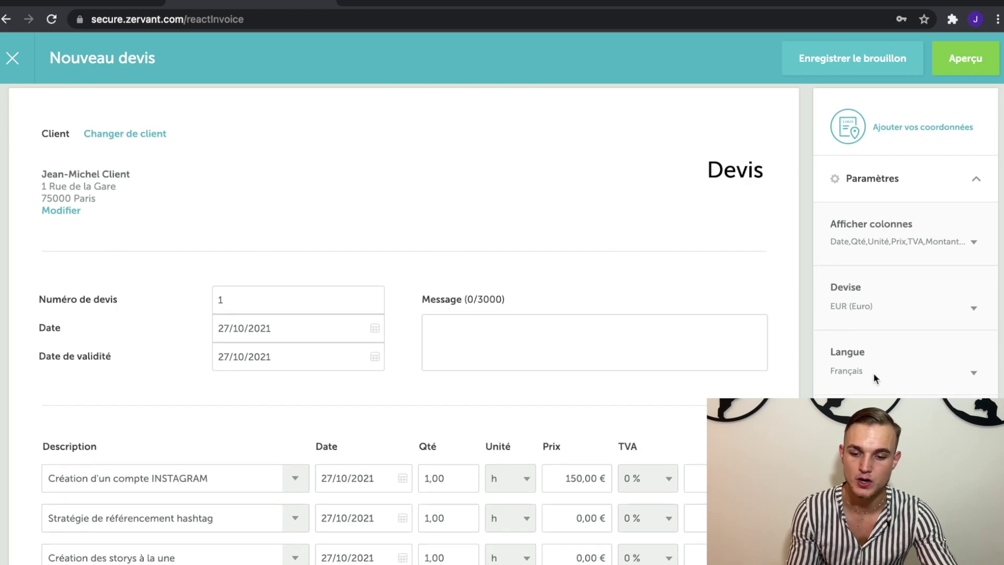
scroll(886, 369, "down", 2)
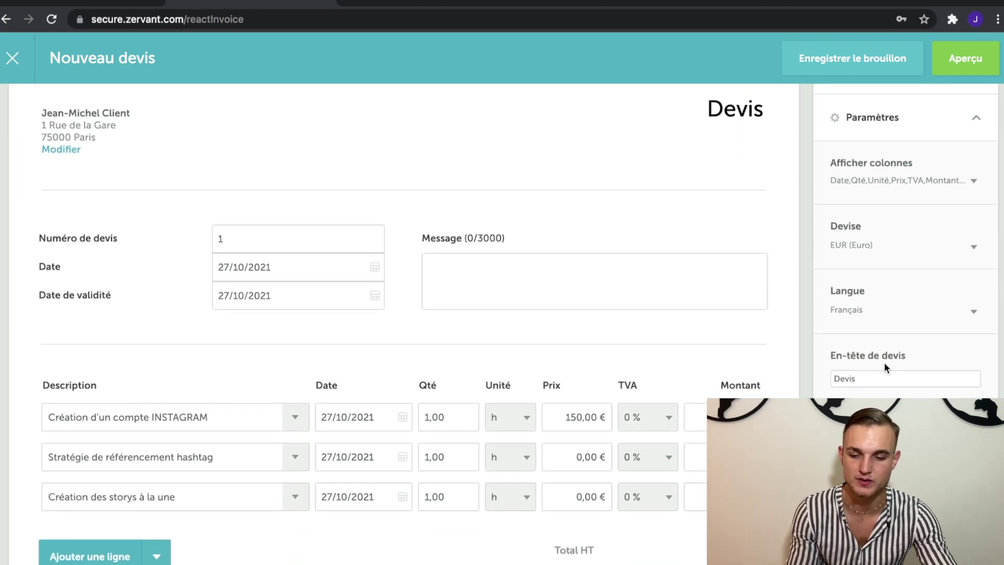
scroll(886, 369, "down", 2)
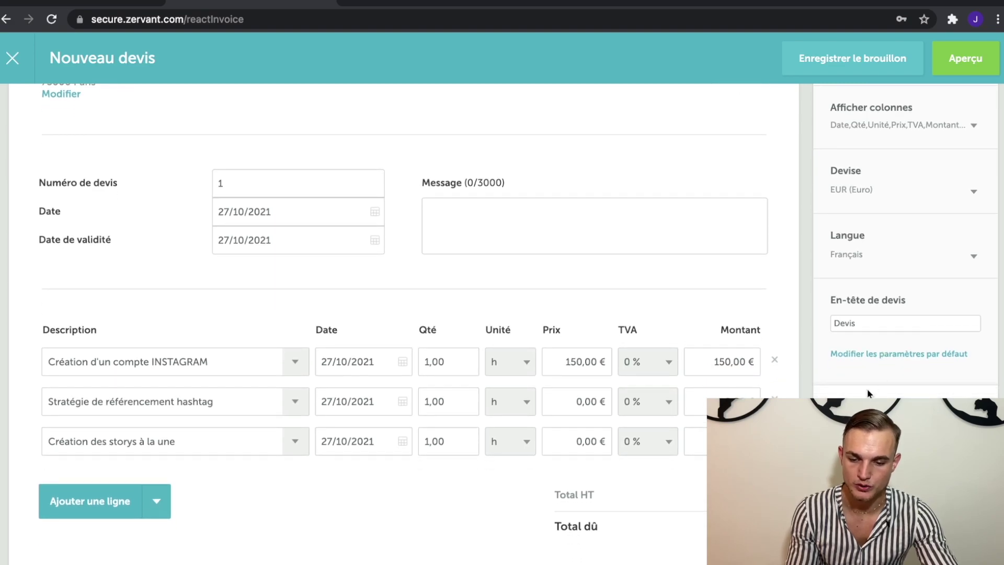
- Try the discount (Remise) option on the quote and turn it off again
left_click(835, 408)
scroll(842, 408, "down", 1)
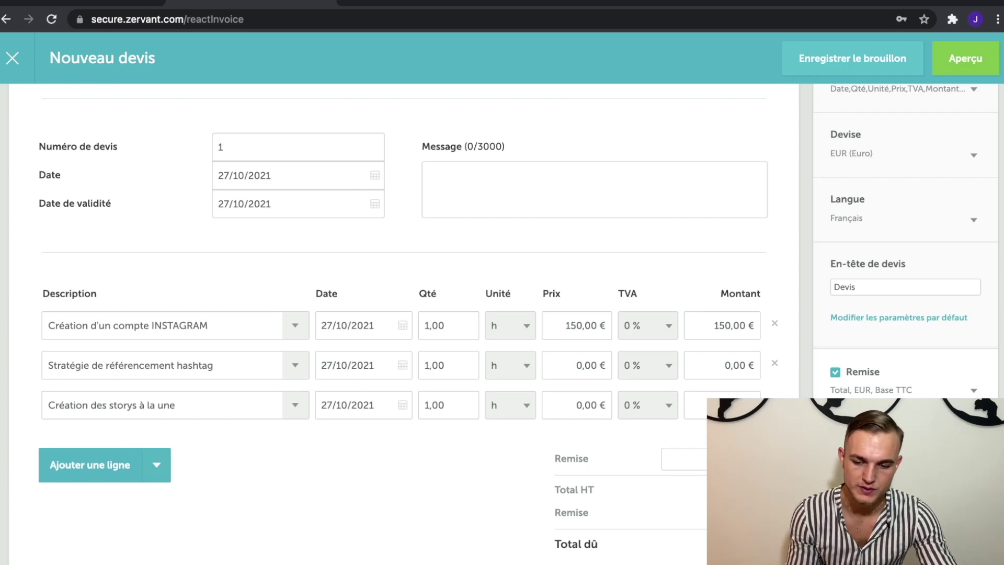
left_click(835, 372)
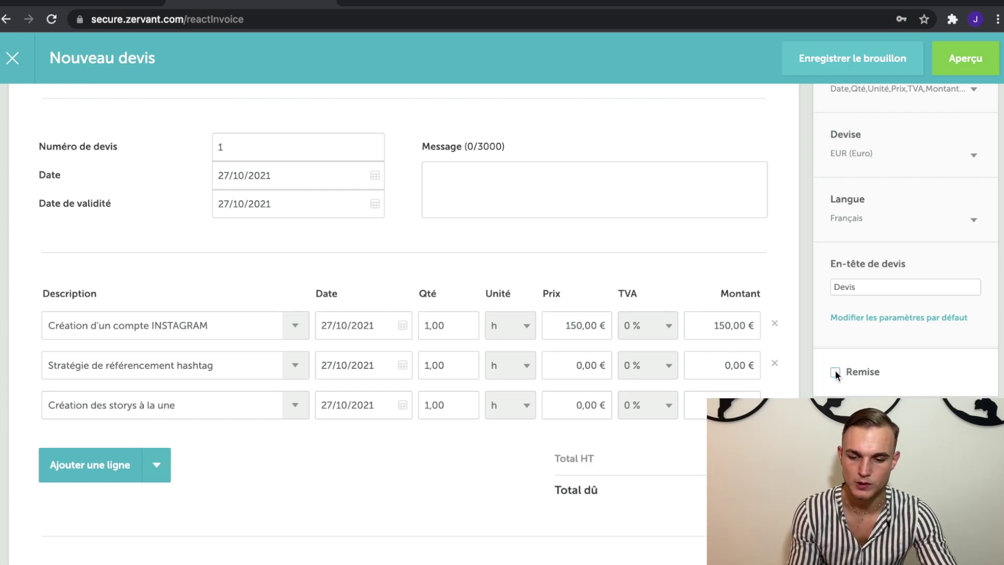
- Preview the quote and review the whole document, from the client details to the totals and signature area
scroll(502, 314, "down", 1)
scroll(502, 314, "up", 4)
scroll(858, 303, "up", 1)
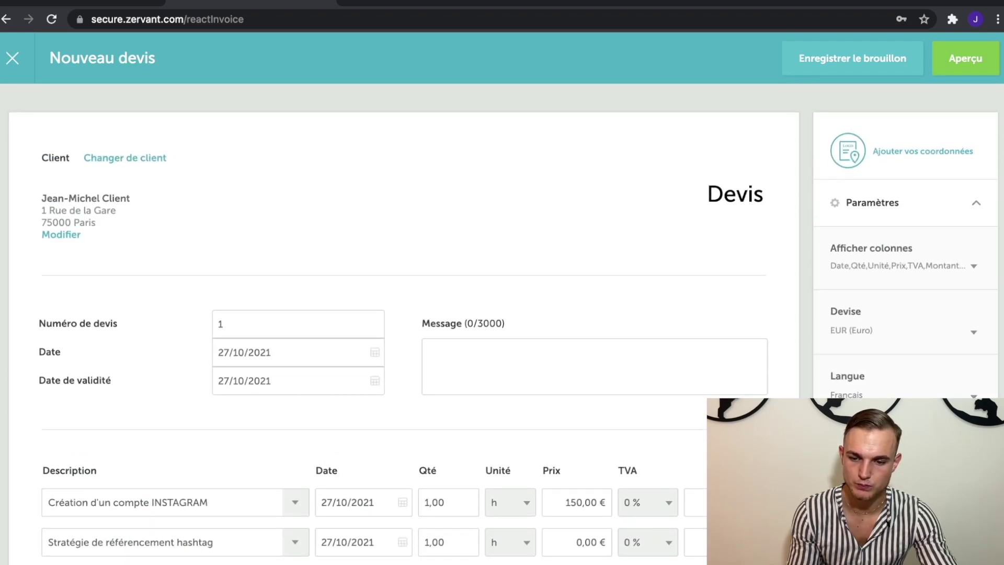
left_click(966, 61)
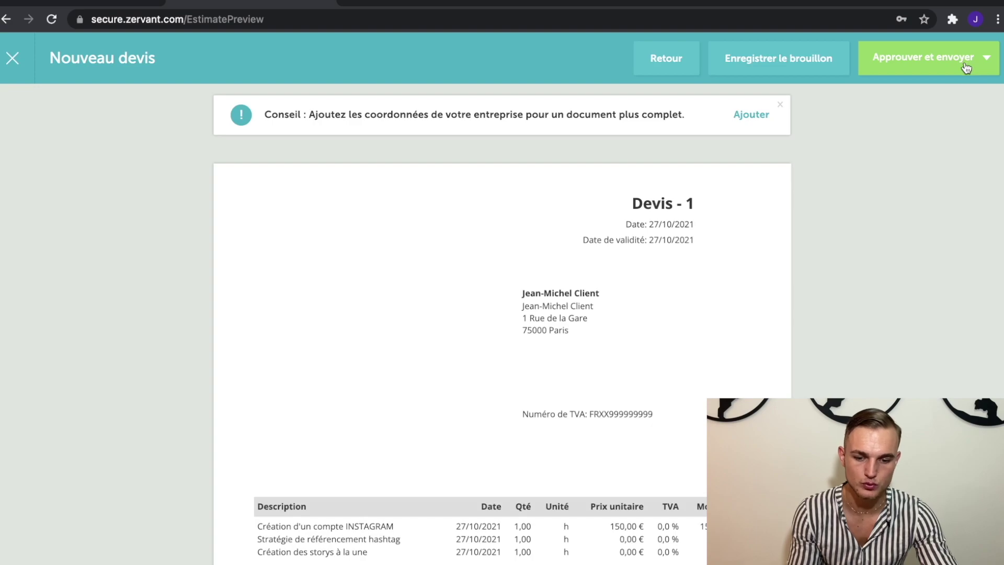
scroll(538, 342, "down", 1)
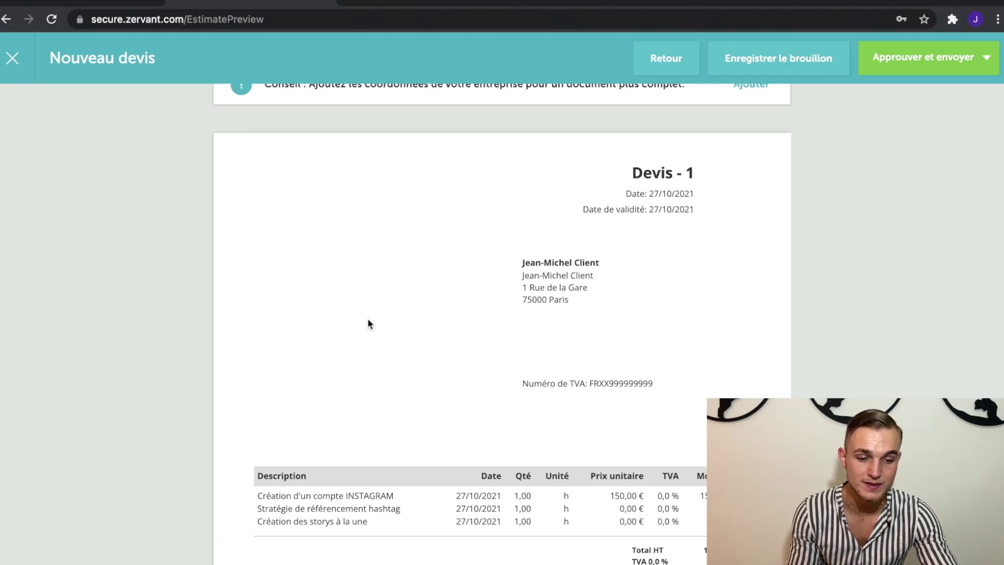
scroll(287, 292, "down", 5)
scroll(290, 294, "down", 4)
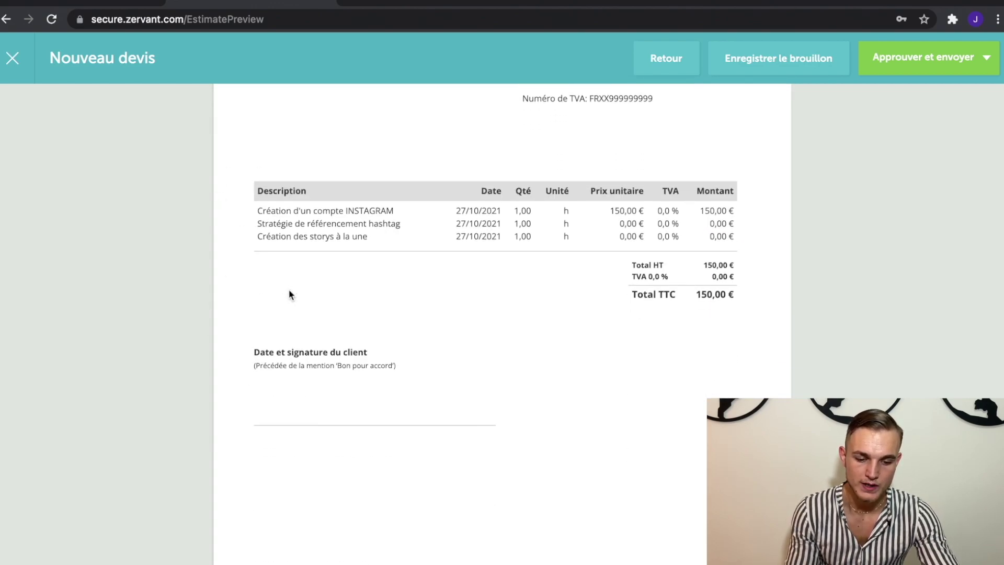
scroll(289, 295, "up", 8)
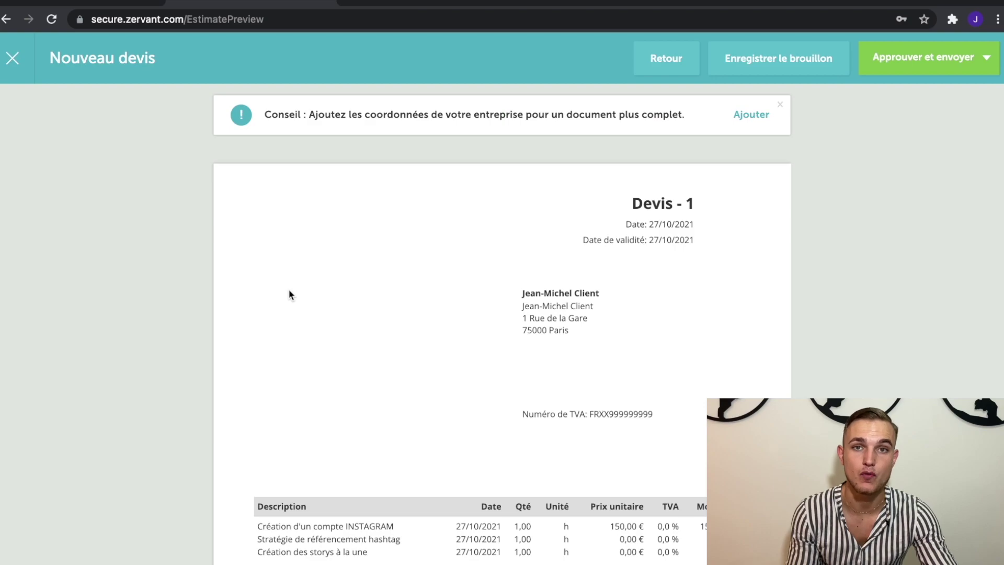
- Open the form for approving and sending the quote by e-mail, review its message and attachment, and close it without sending
left_click(909, 73)
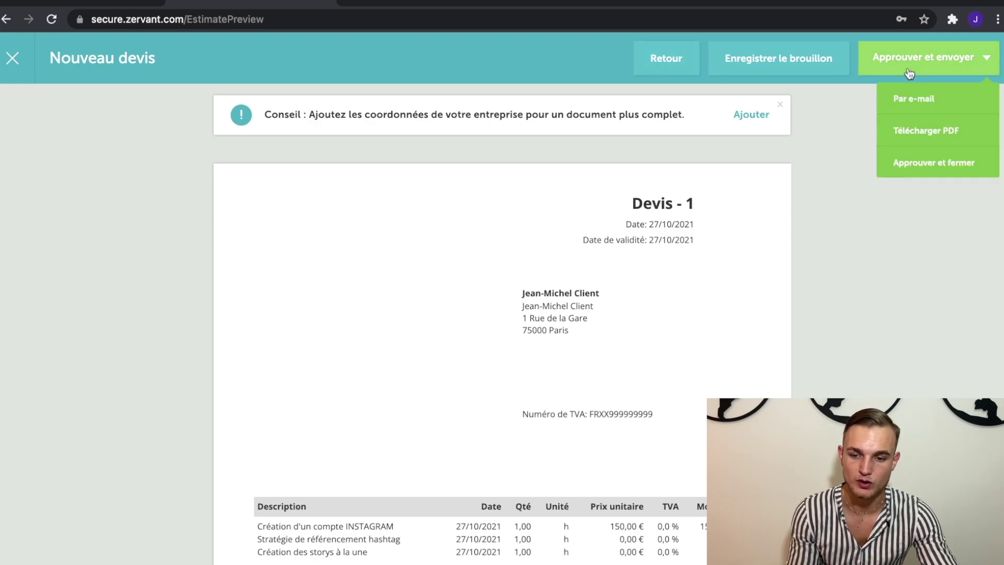
left_click(917, 103)
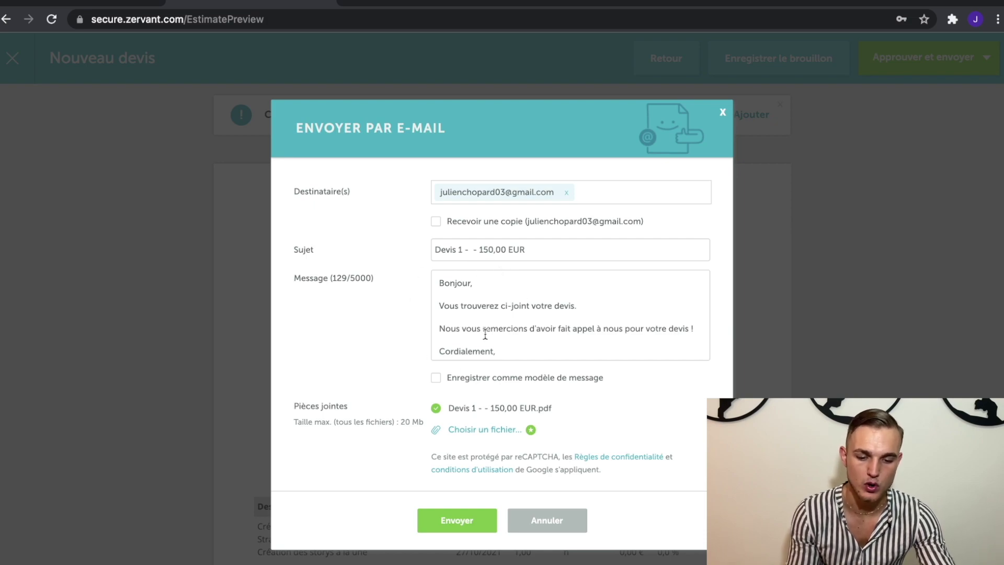
left_click(723, 112)
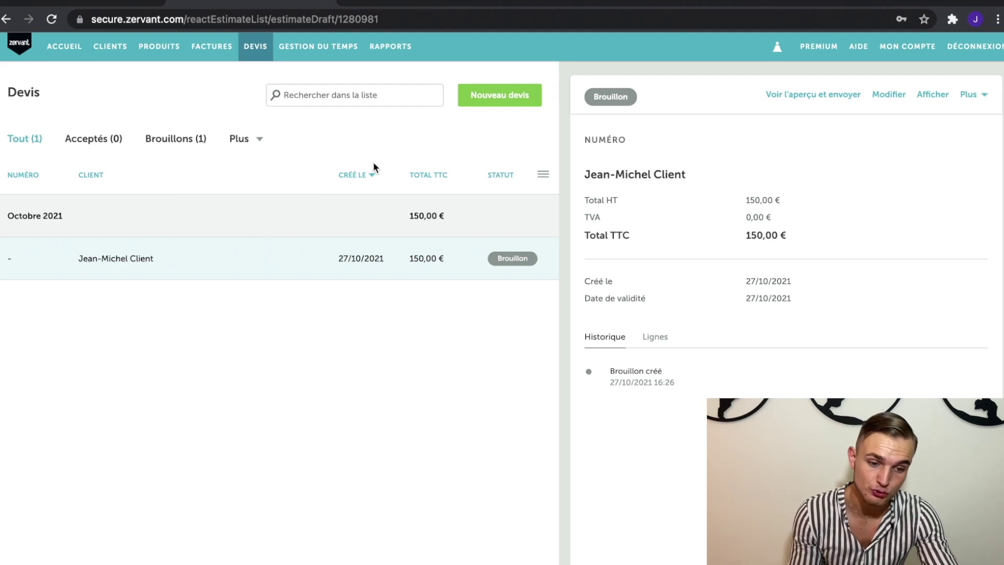
- Look through the invoices, products, clients, sales reports and time tracking sections of the account
left_click(220, 56)
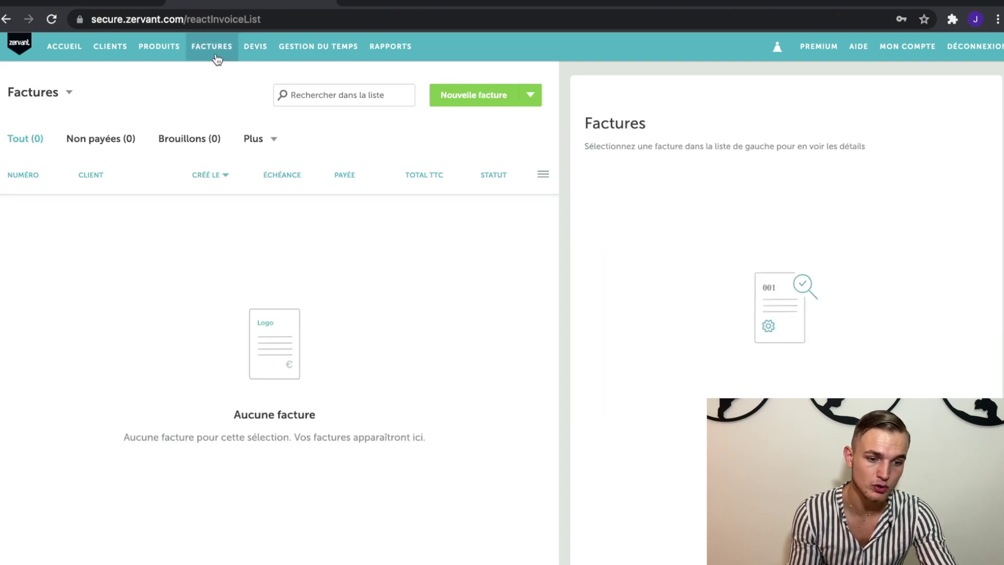
left_click(162, 50)
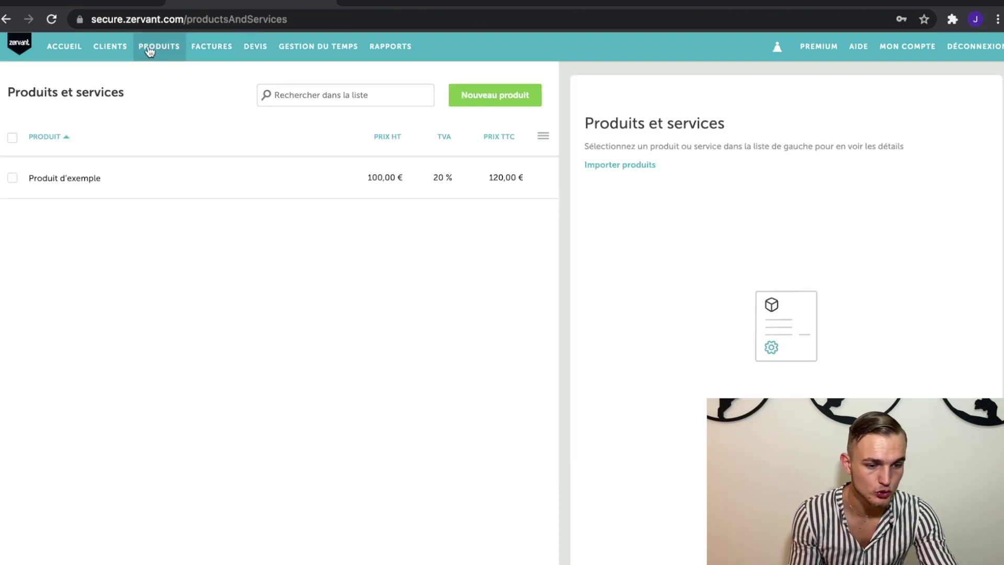
left_click(117, 48)
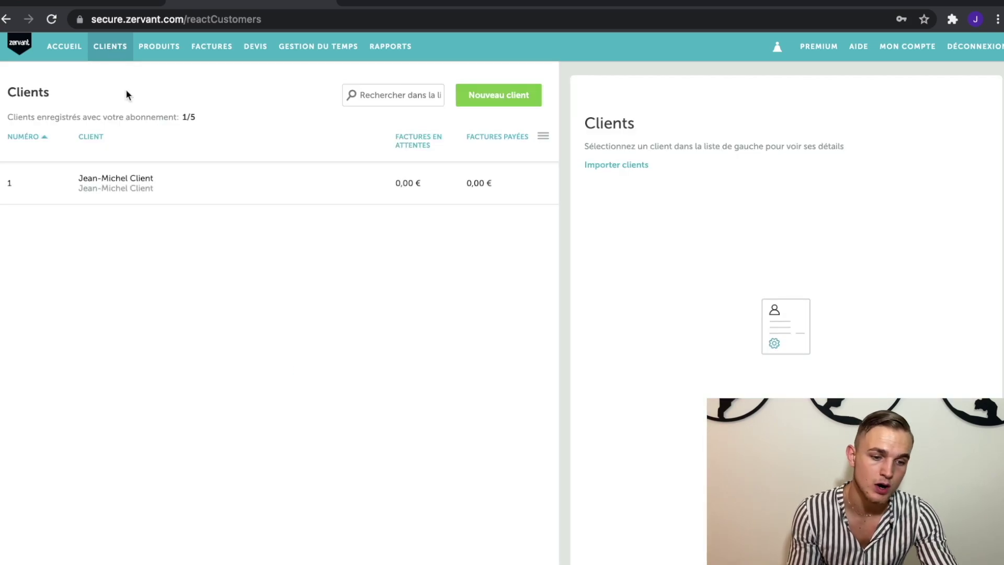
left_click(376, 55)
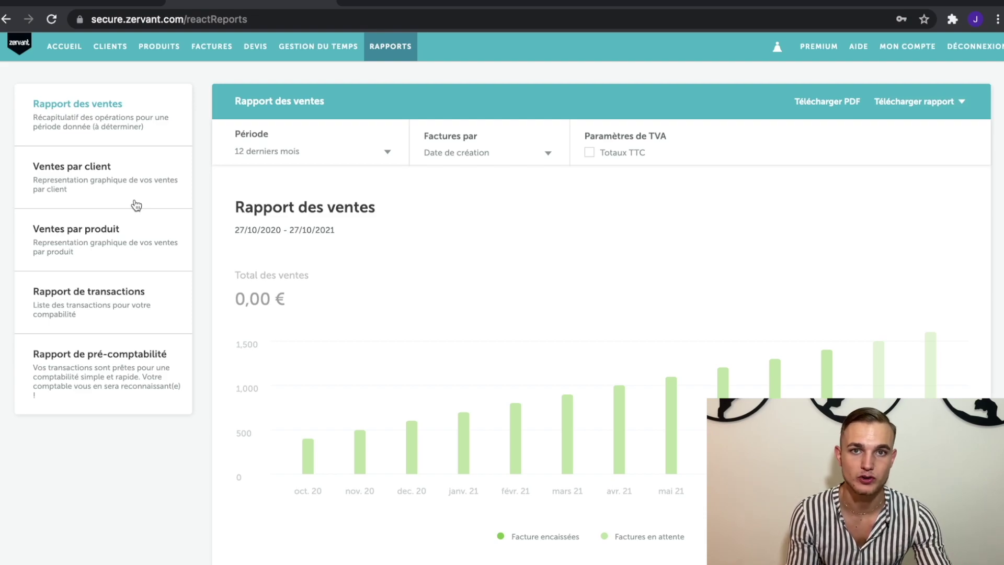
left_click(318, 47)
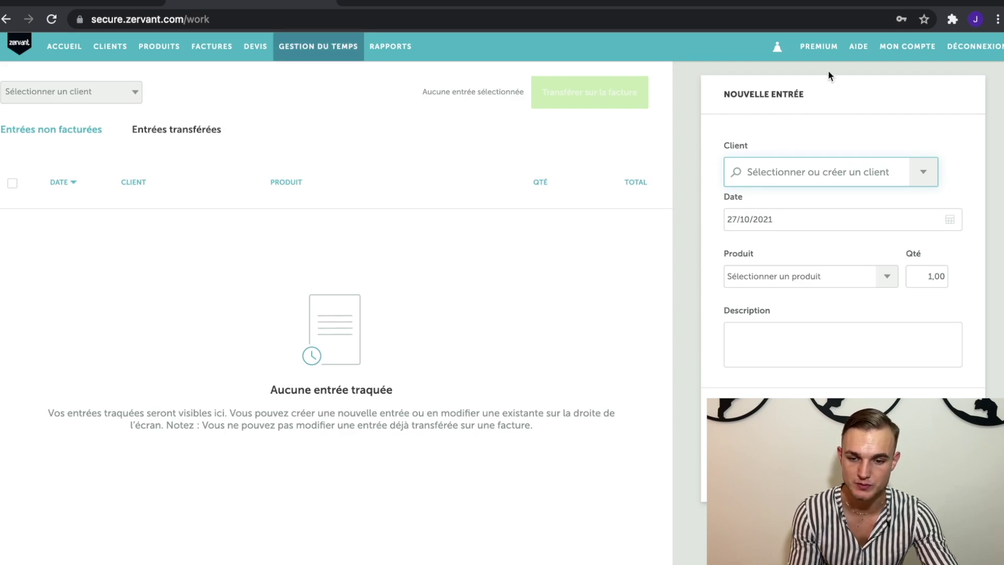
- Compare the yearly prices and features of the Start, Pro and Croissance premium plans, and close the overview
left_click(817, 45)
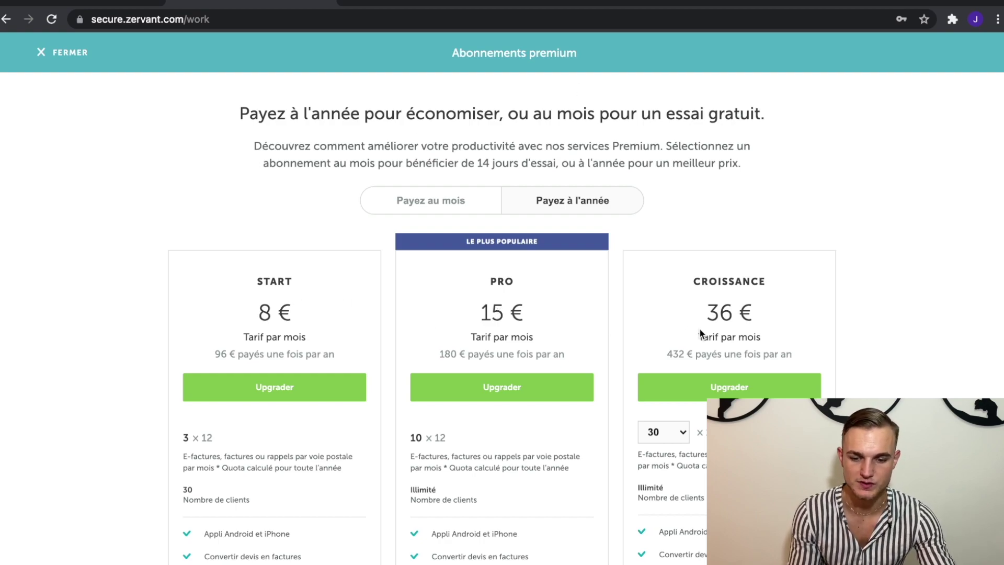
scroll(706, 330, "down", 2)
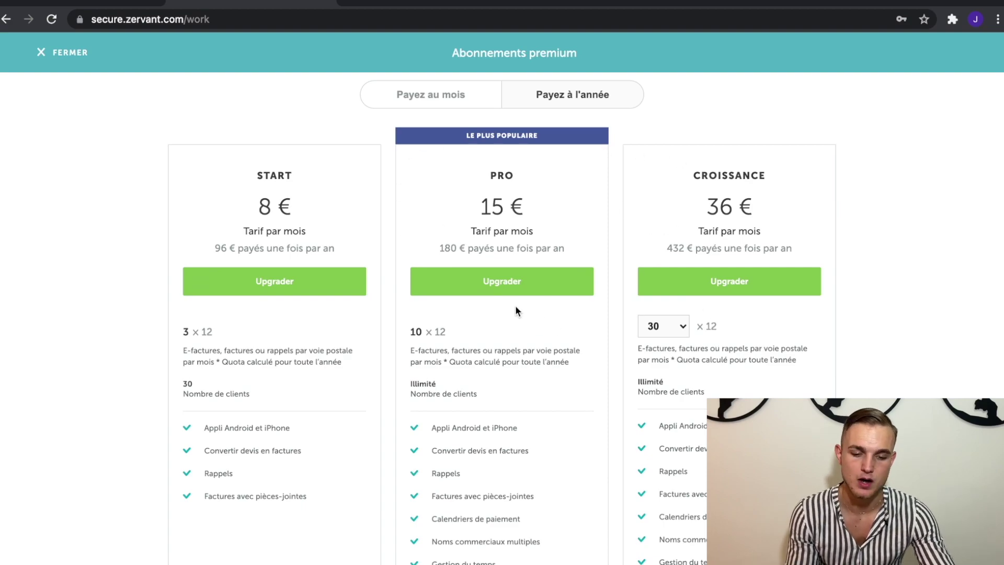
scroll(516, 307, "up", 2)
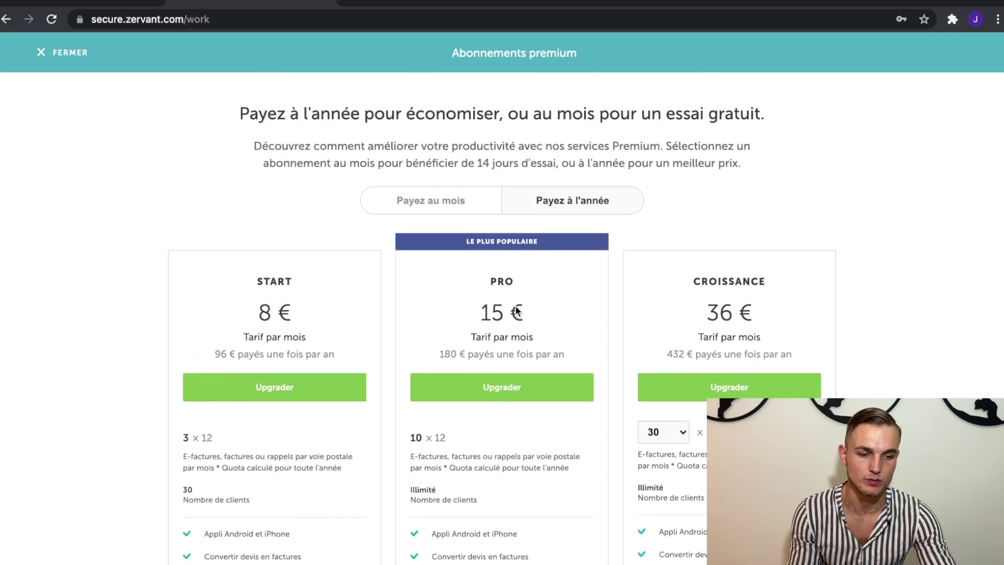
left_click(41, 52)
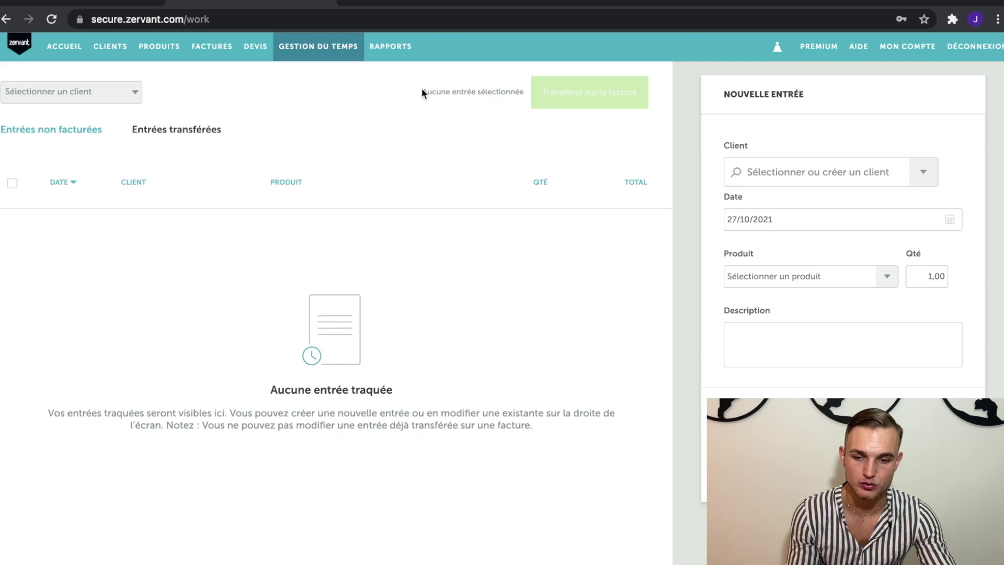
- Open the account's online payments settings to examine the Stripe payment option
left_click(906, 45)
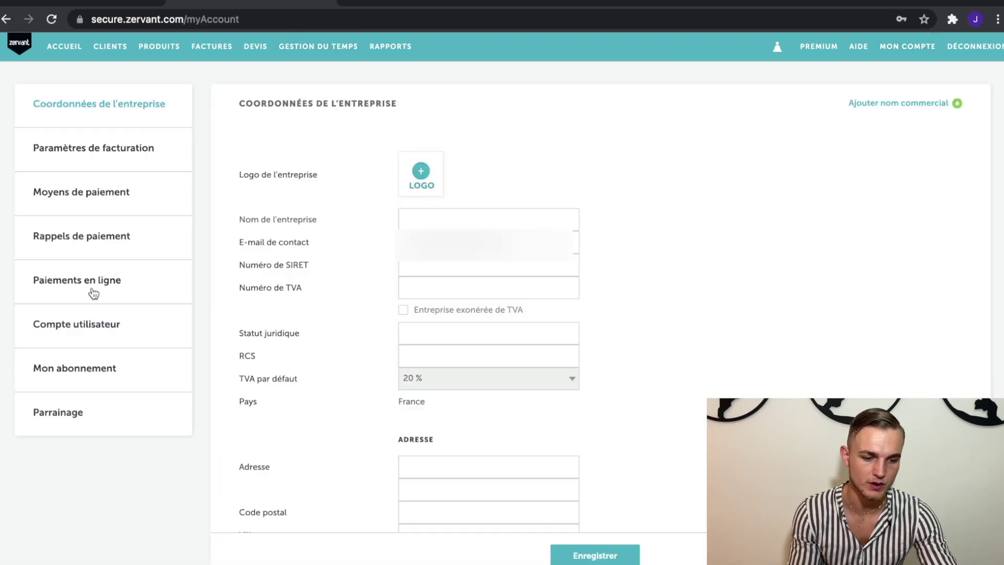
left_click(90, 290)
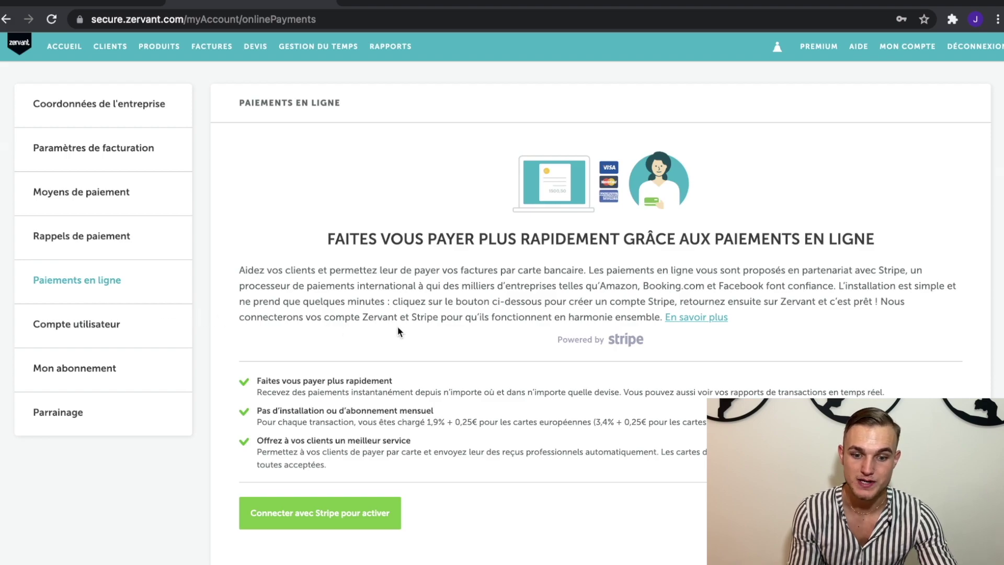